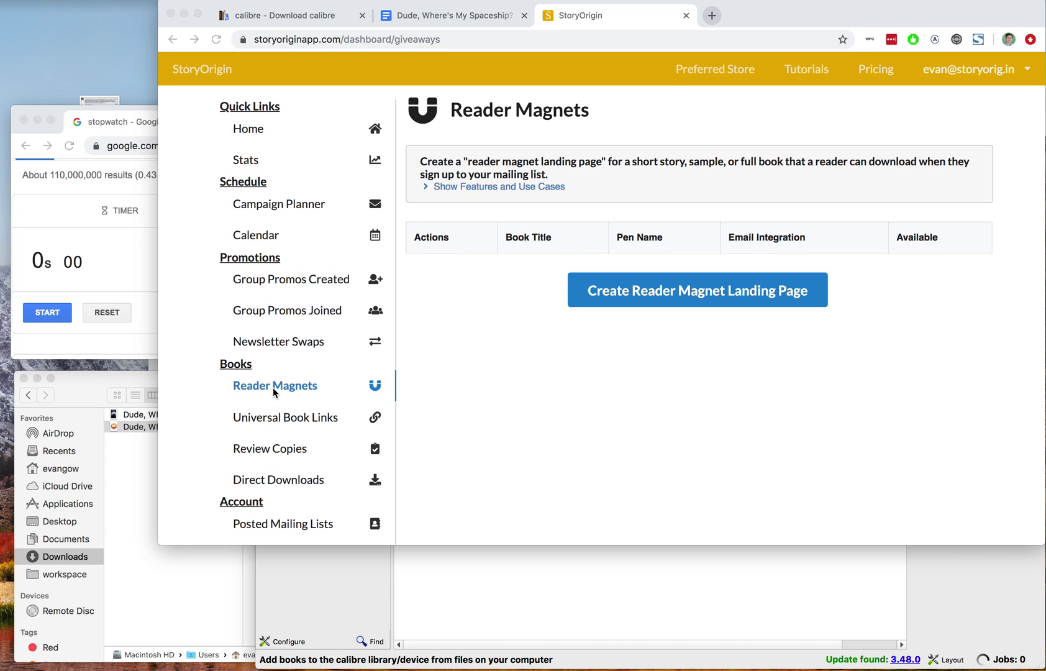
Step: Start a new Create Reader Magnet landing page in StoryOrigin
{"action": "left_click", "coordinate": [639, 296]}
{"action": "scroll", "coordinate": [581, 338], "scroll_direction": "down", "scroll_amount": 2}
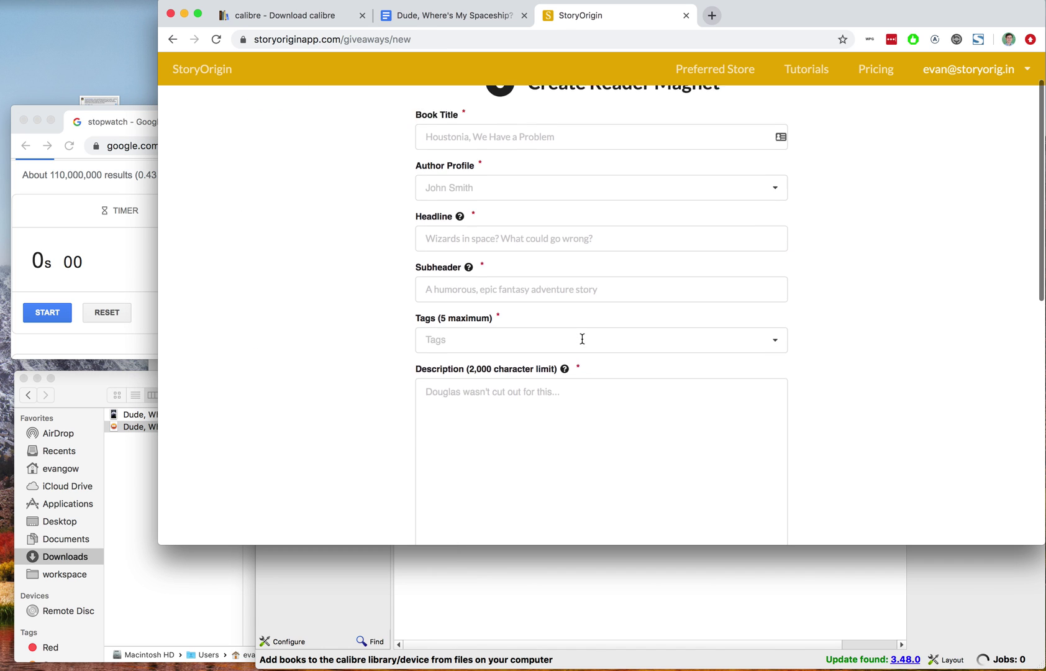
{"action": "scroll", "coordinate": [581, 339], "scroll_direction": "down", "scroll_amount": 5}
{"action": "scroll", "coordinate": [582, 338], "scroll_direction": "down", "scroll_amount": 2}
{"action": "scroll", "coordinate": [582, 339], "scroll_direction": "down", "scroll_amount": 1}
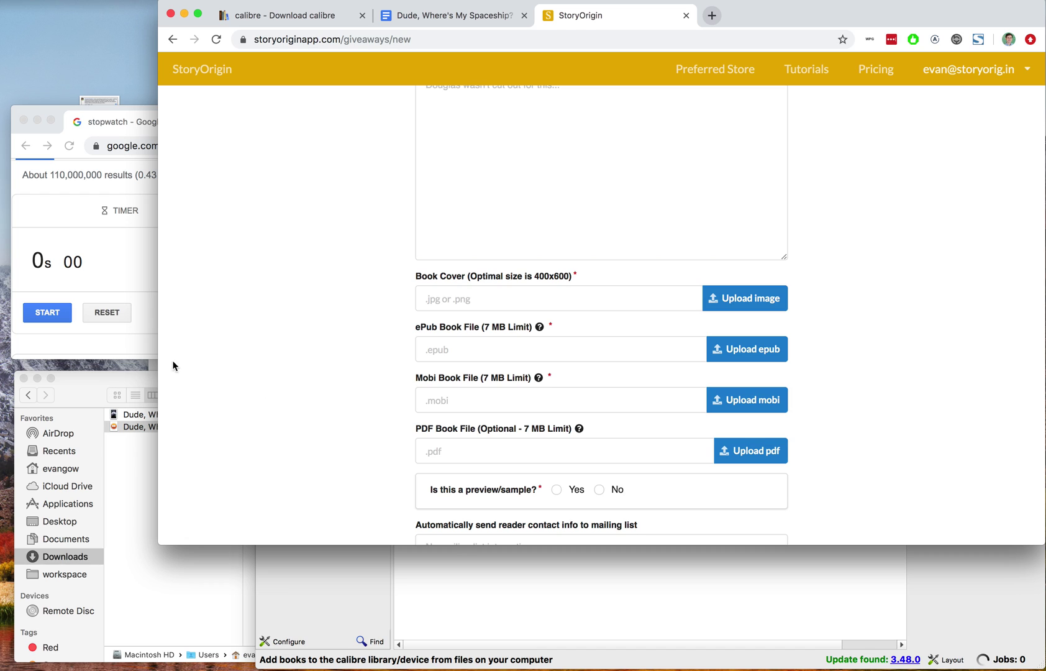
Step: Start the stopwatch and add the downloaded Dude, Where's My Spaceship? EPUB to the calibre library
{"action": "left_click", "coordinate": [51, 325]}
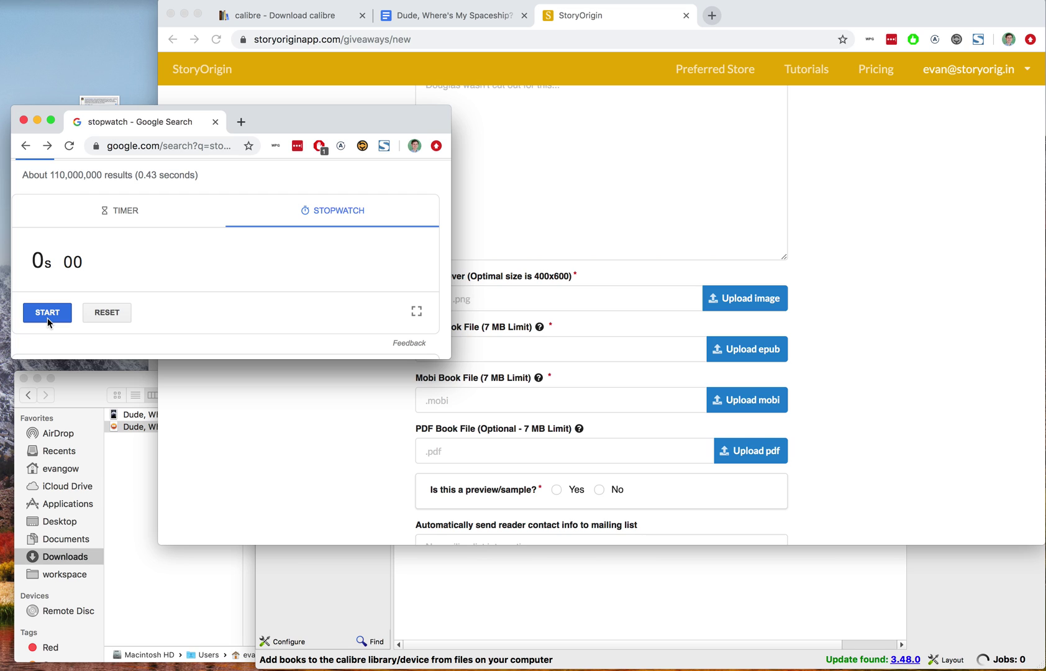
{"action": "left_click", "coordinate": [47, 317]}
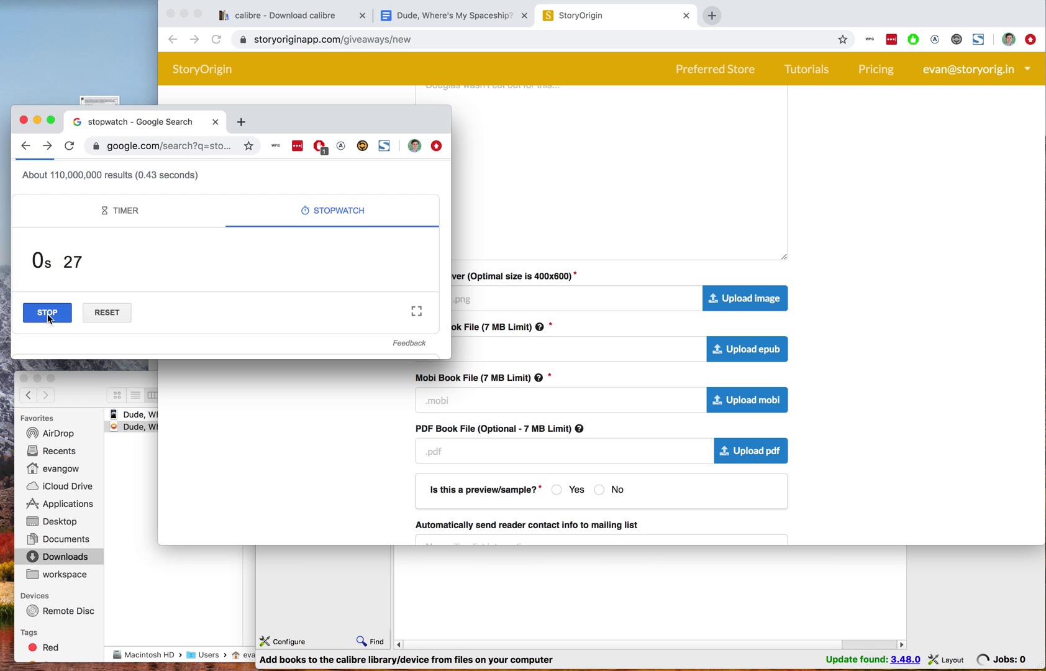
{"action": "left_click", "coordinate": [133, 488]}
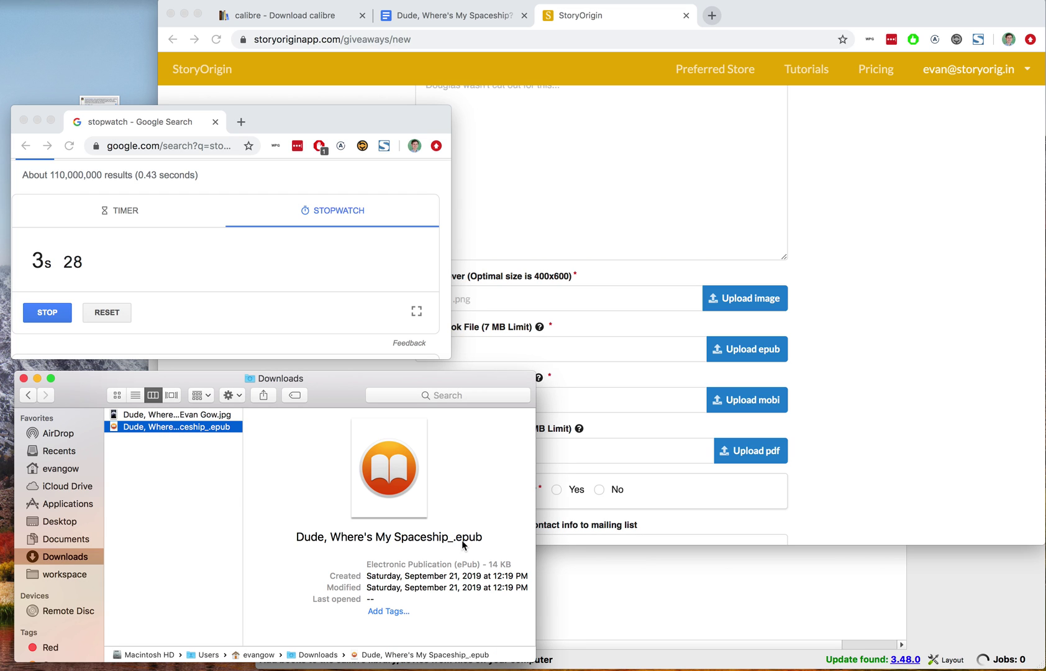
{"action": "left_click_drag", "start_coordinate": [147, 426], "coordinate": [730, 588]}
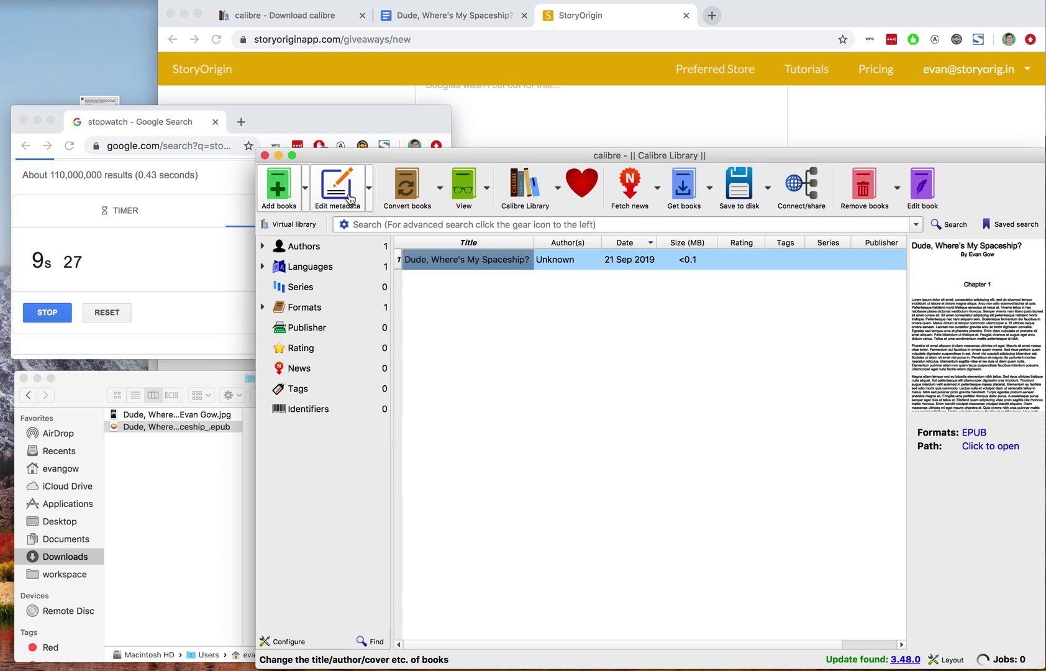
Step: Convert the book to MOBI with the personal doc tag cleared of PDOC
{"action": "left_click", "coordinate": [414, 190]}
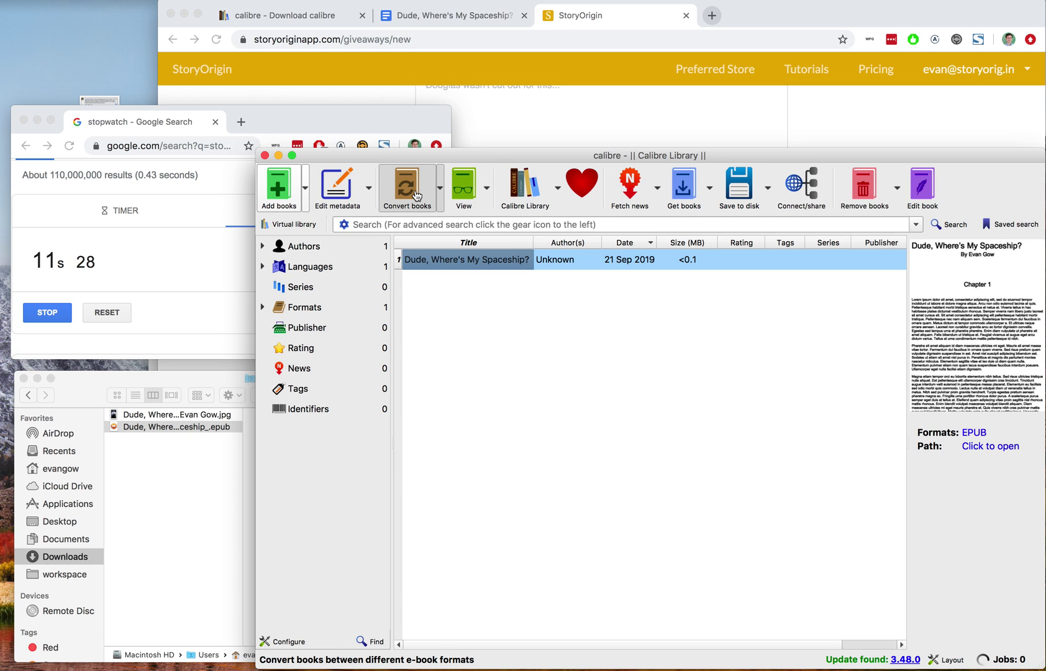
{"action": "left_click", "coordinate": [630, 65]}
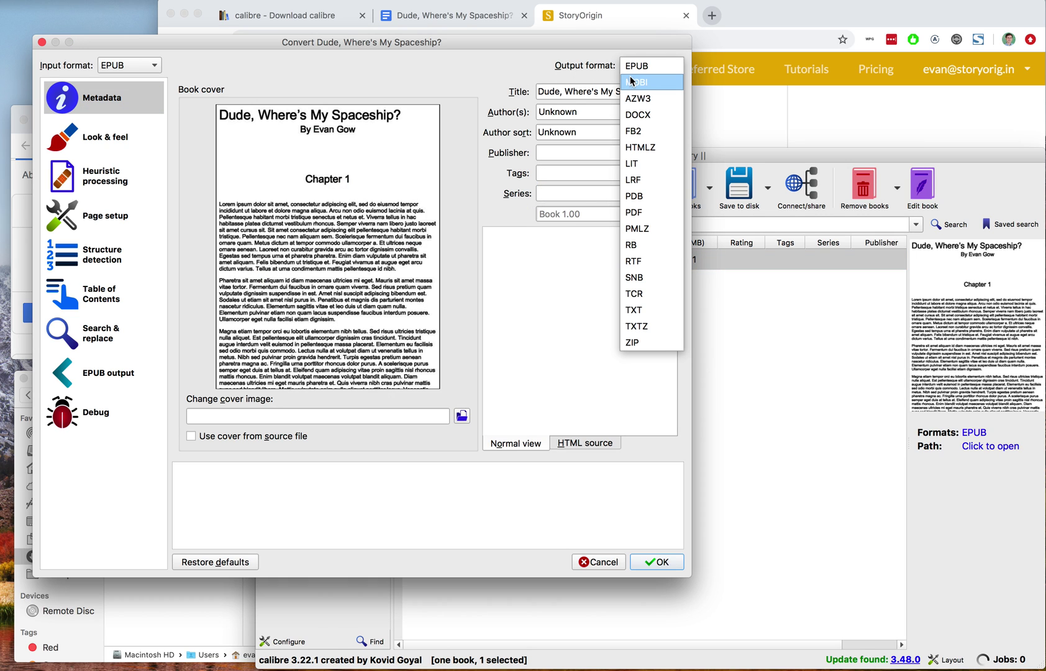
{"action": "left_click", "coordinate": [636, 83]}
{"action": "left_click", "coordinate": [107, 372]}
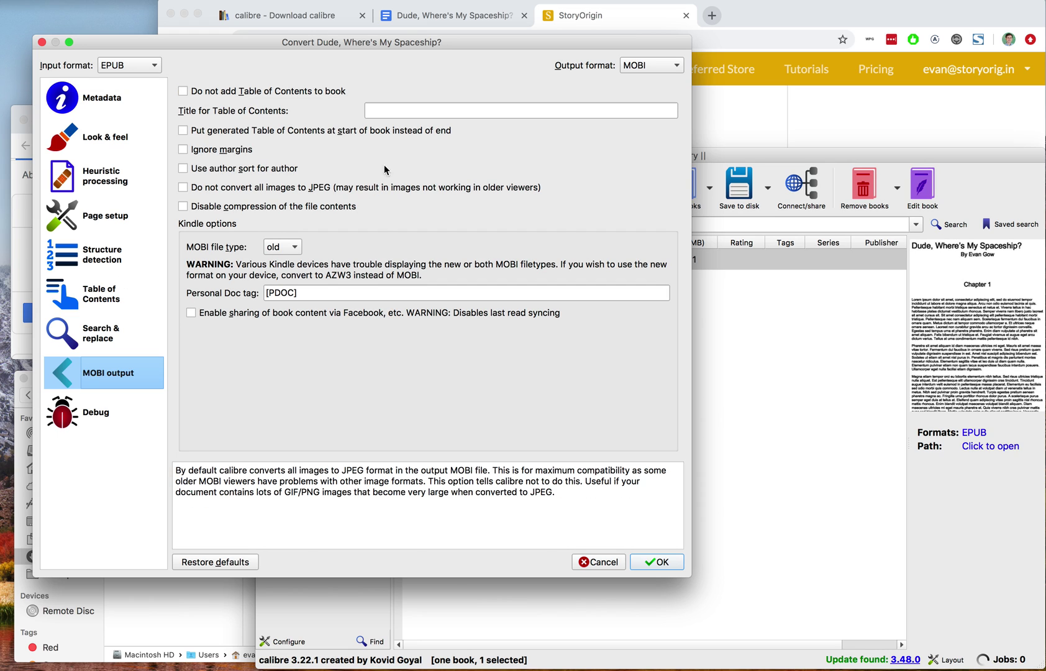
{"action": "left_click_drag", "start_coordinate": [313, 291], "coordinate": [254, 292]}
{"action": "key", "text": "BackSpace"}
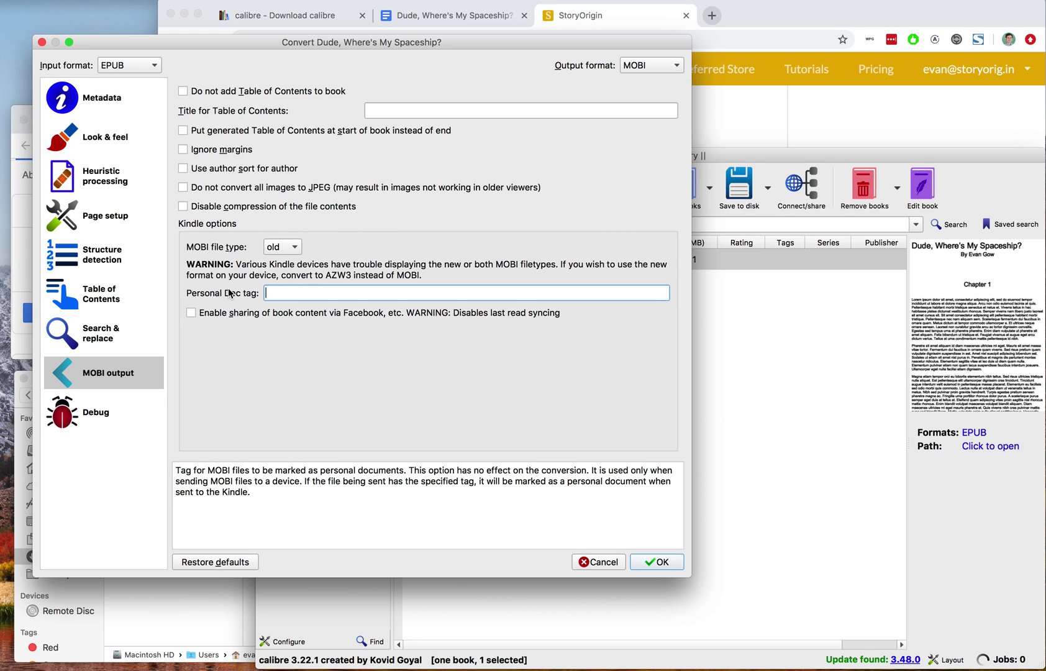
{"action": "left_click", "coordinate": [660, 562]}
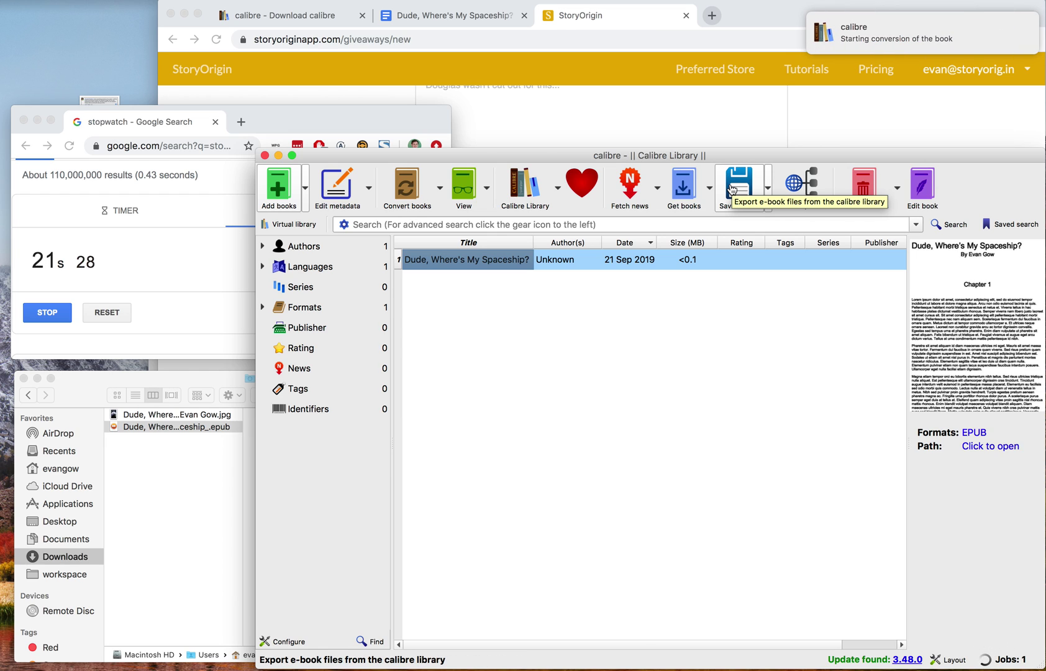
Step: Save the converted files to Downloads and upload the .mobi to the form's Mobi book field
{"action": "left_click", "coordinate": [730, 189]}
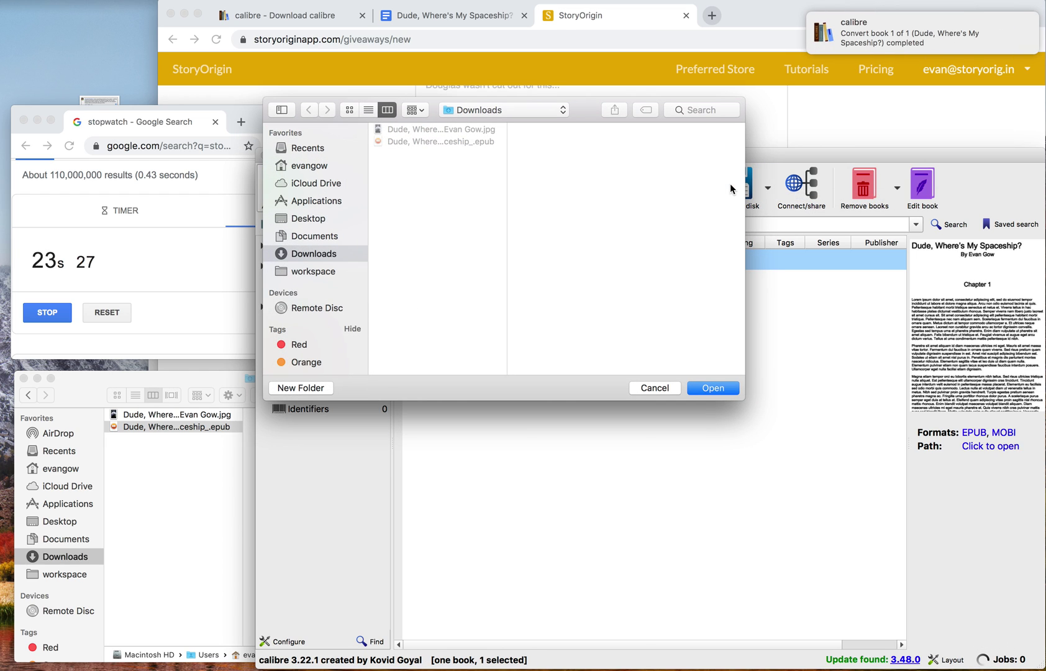
{"action": "left_click", "coordinate": [713, 389]}
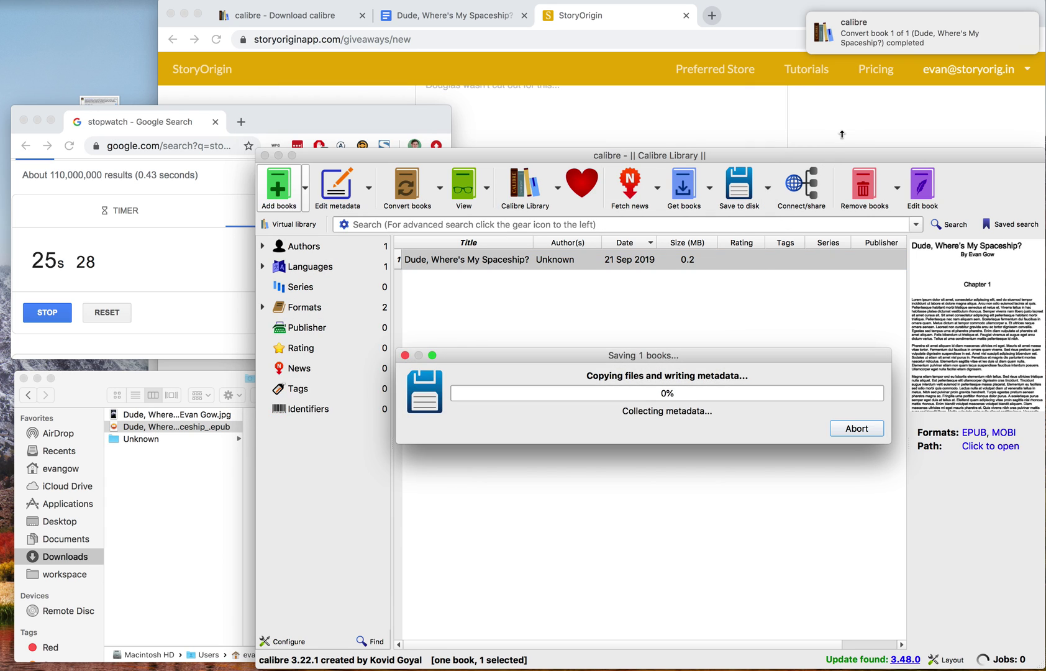
{"action": "left_click", "coordinate": [840, 136]}
{"action": "left_click", "coordinate": [130, 510]}
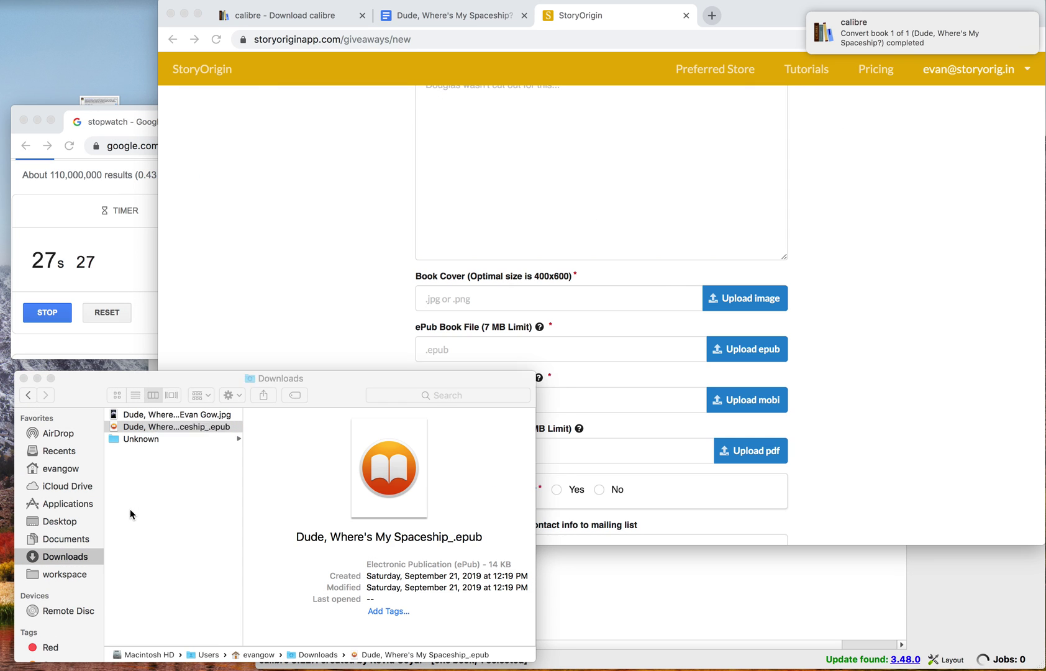
{"action": "left_click", "coordinate": [153, 439]}
{"action": "left_click", "coordinate": [273, 415]}
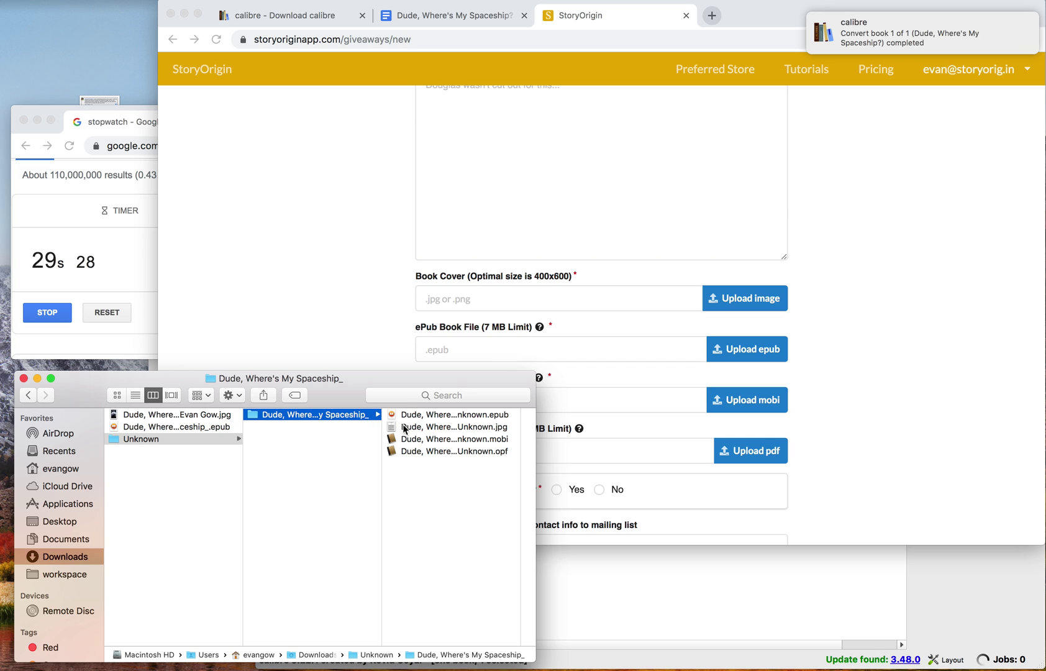
{"action": "left_click", "coordinate": [429, 439]}
{"action": "left_click_drag", "start_coordinate": [430, 444], "coordinate": [595, 400]}
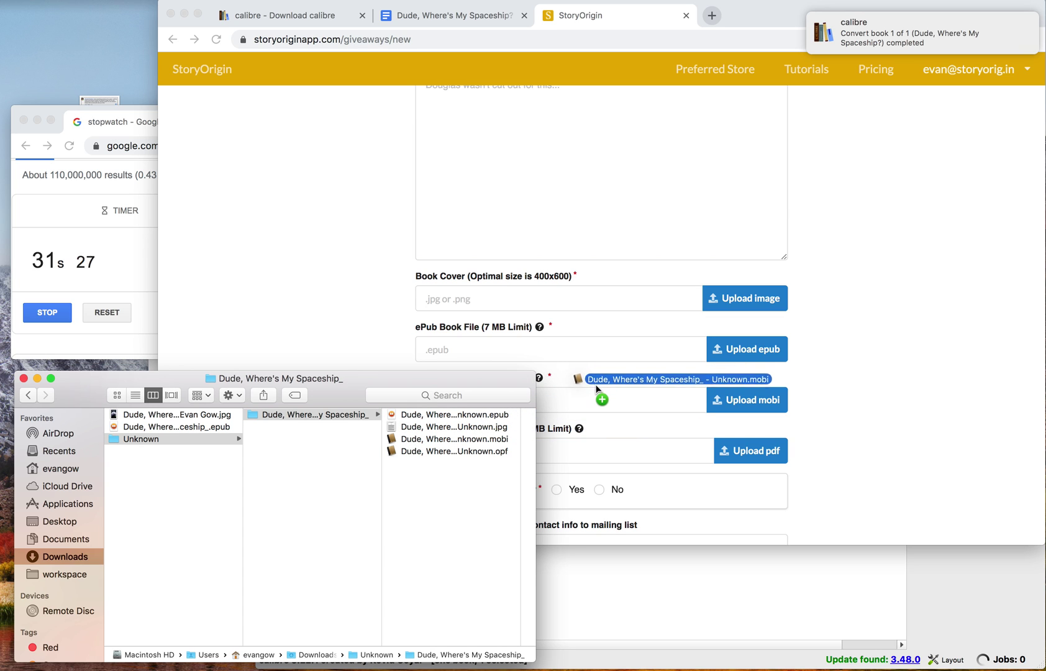
Step: Stop the stopwatch and close its window
{"action": "left_click", "coordinate": [98, 290]}
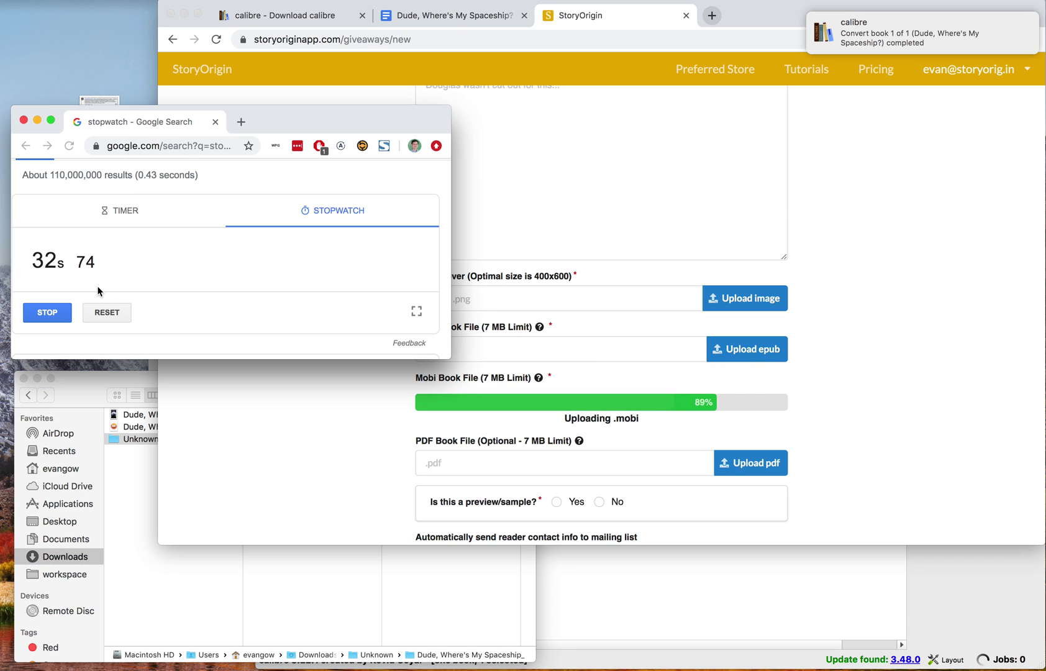
{"action": "left_click", "coordinate": [56, 310]}
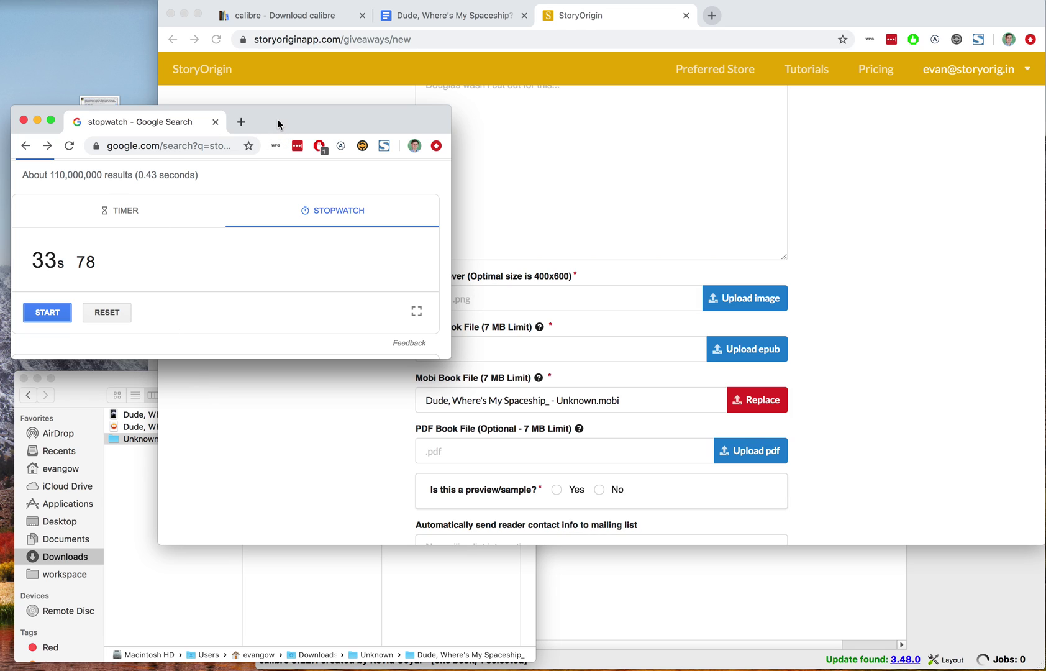
{"action": "key", "text": "super+w"}
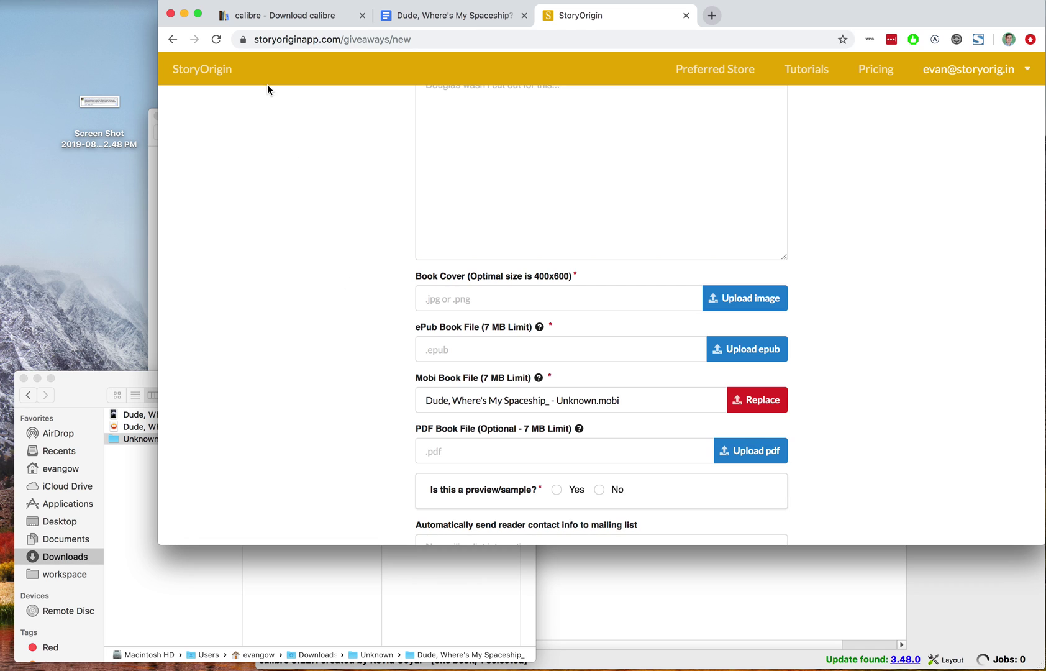
Step: Browse calibre's macOS and Windows download pages, then switch to the manuscript Google Doc
{"action": "left_click", "coordinate": [269, 16]}
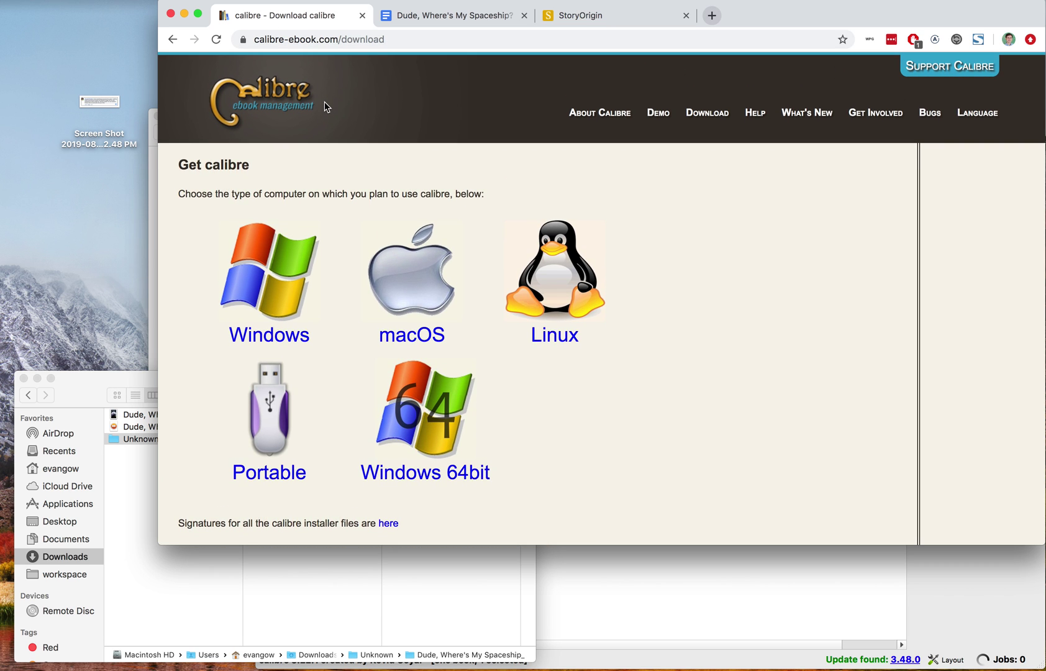
{"action": "left_click", "coordinate": [284, 105]}
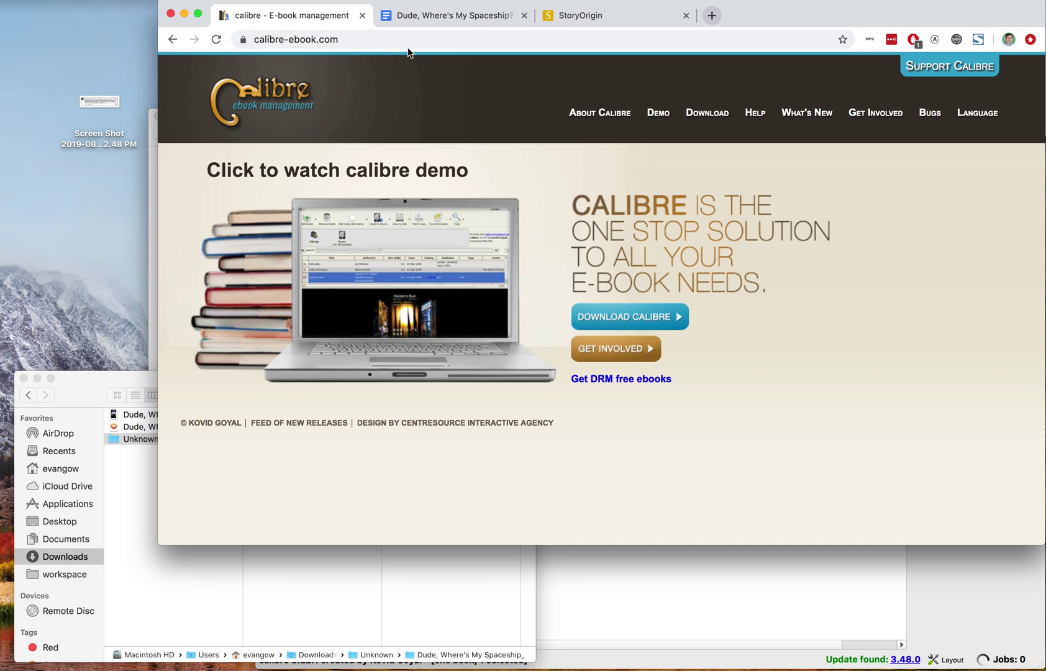
{"action": "left_click", "coordinate": [706, 112]}
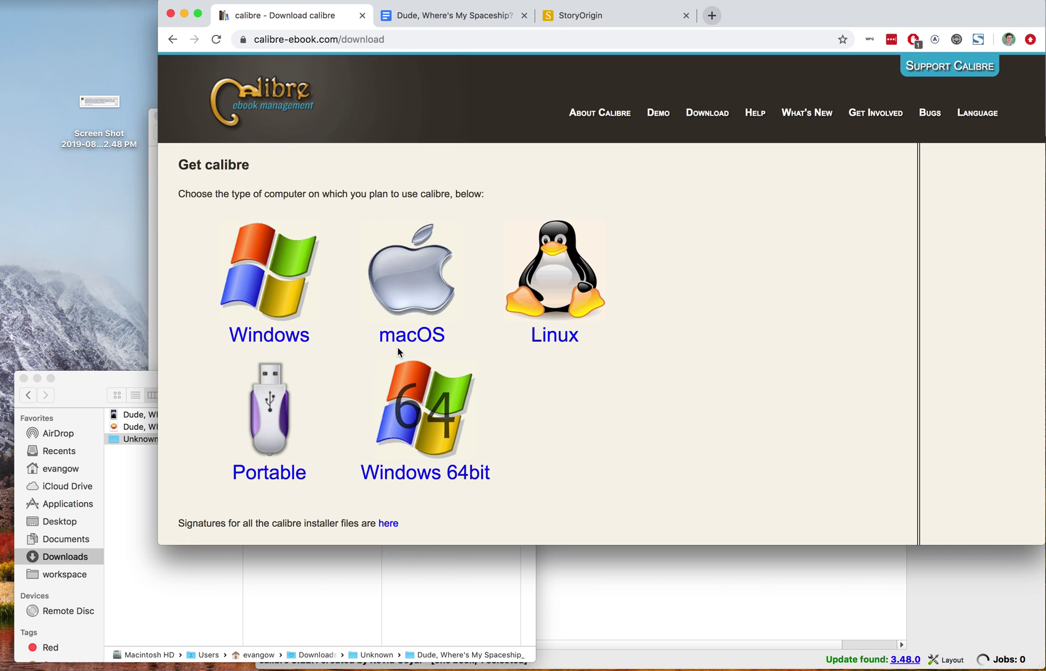
{"action": "left_click", "coordinate": [421, 304]}
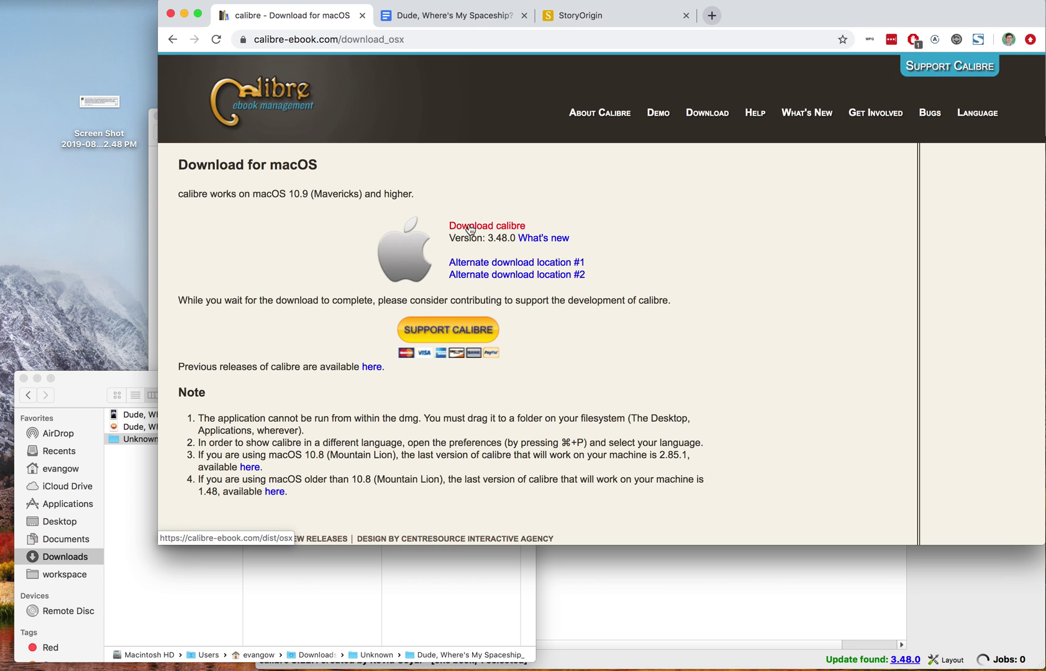
{"action": "left_click", "coordinate": [174, 41]}
{"action": "left_click", "coordinate": [269, 270]}
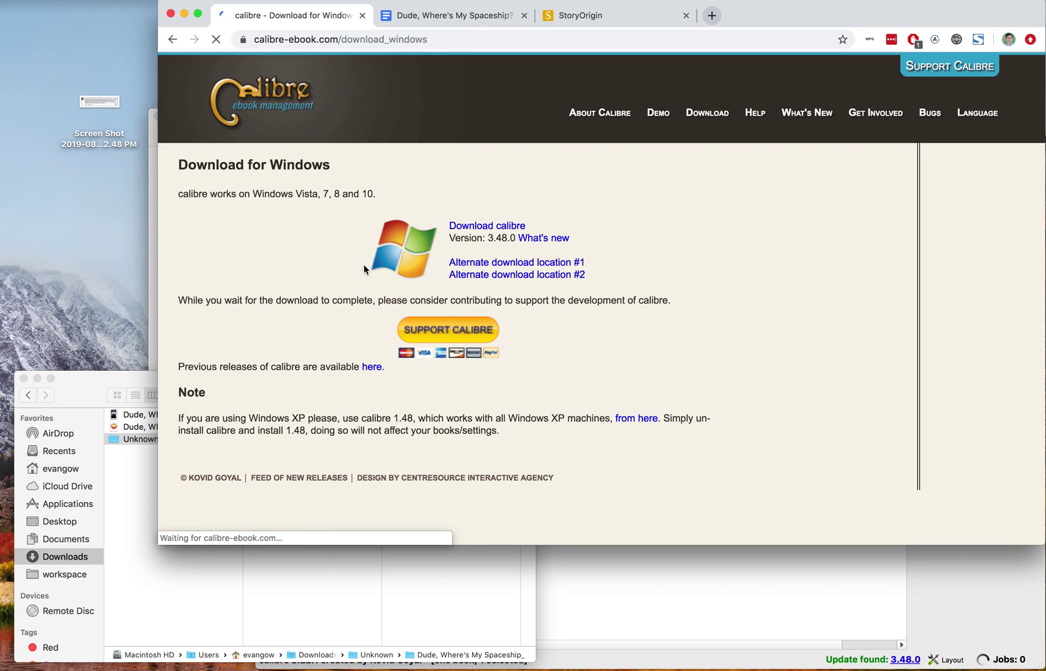
{"action": "left_click", "coordinate": [173, 41]}
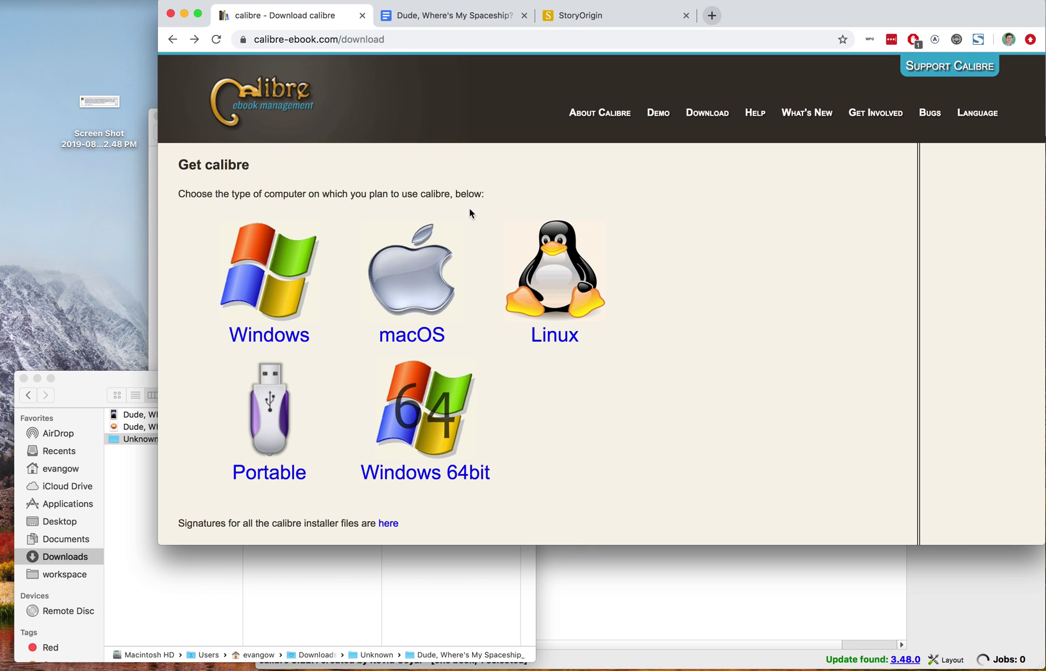
{"action": "left_click", "coordinate": [439, 16]}
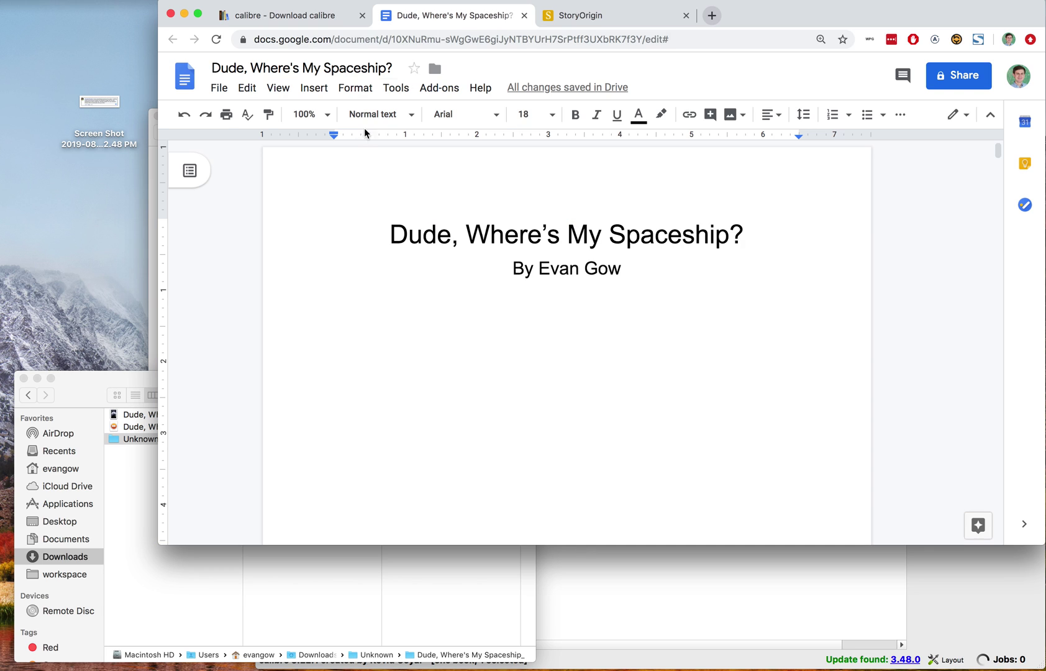
{"action": "scroll", "coordinate": [452, 290], "scroll_direction": "down", "scroll_amount": 1}
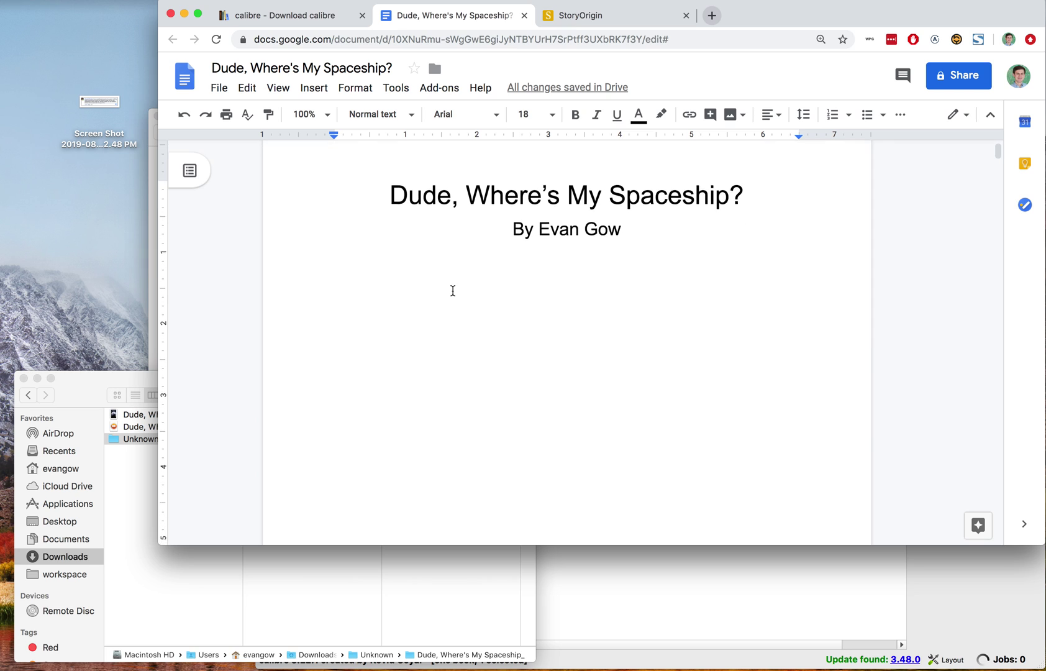
{"action": "scroll", "coordinate": [452, 291], "scroll_direction": "down", "scroll_amount": 3}
{"action": "scroll", "coordinate": [452, 291], "scroll_direction": "down", "scroll_amount": 5}
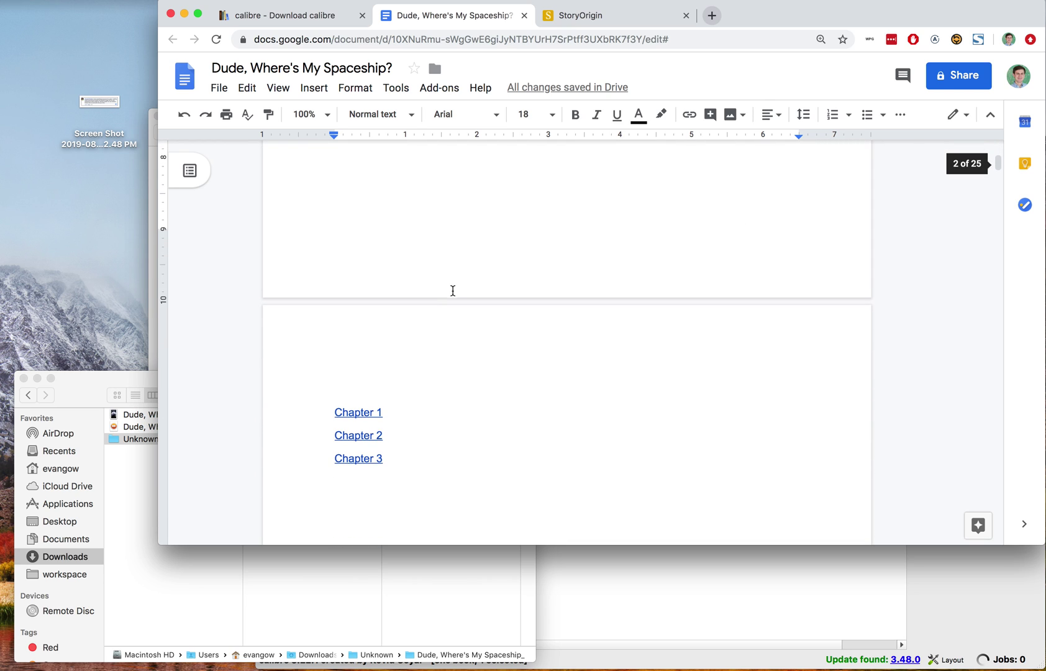
{"action": "scroll", "coordinate": [452, 290], "scroll_direction": "up", "scroll_amount": 8}
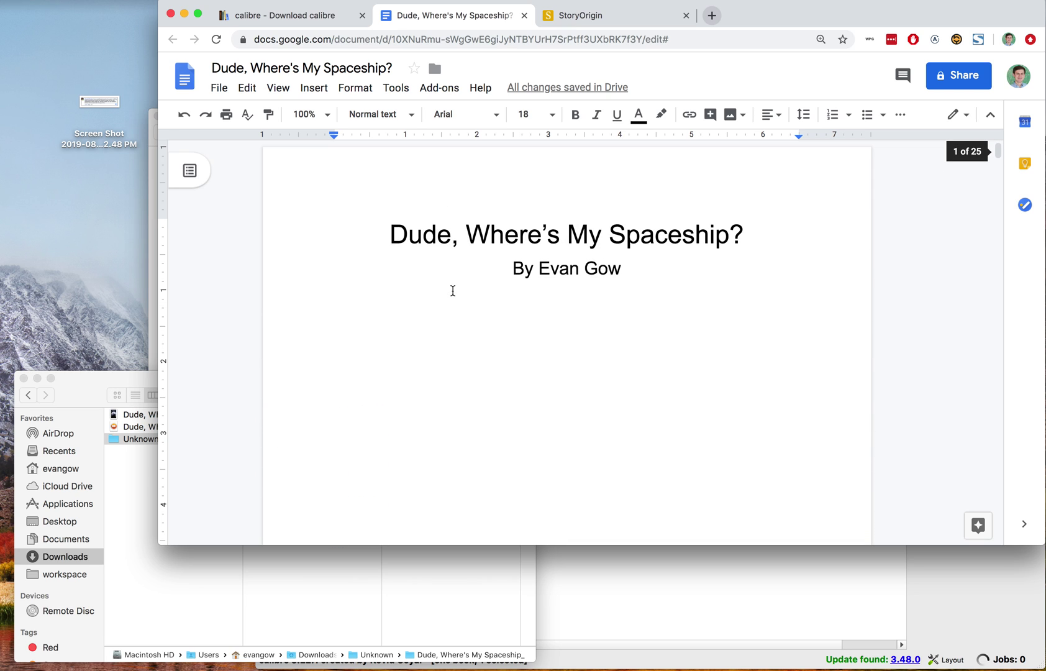
Step: Move the old EPUB file and the Unknown folder from Downloads to the trash
{"action": "left_click", "coordinate": [153, 490]}
{"action": "left_click", "coordinate": [152, 432]}
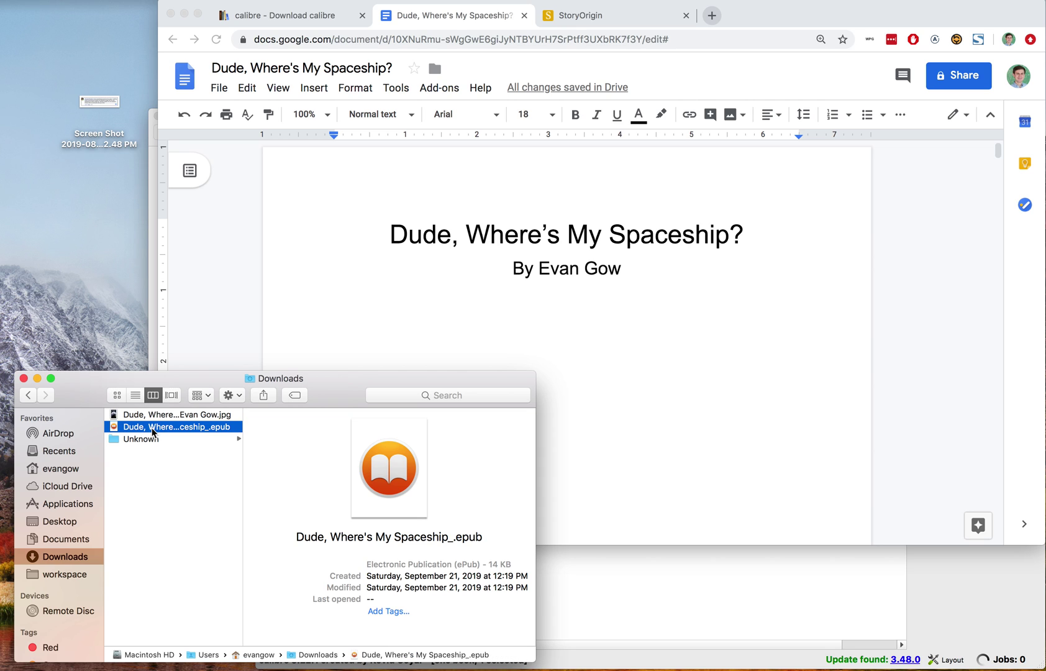
{"action": "left_click", "coordinate": [153, 439], "text": "shift"}
{"action": "right_click", "coordinate": [152, 439]}
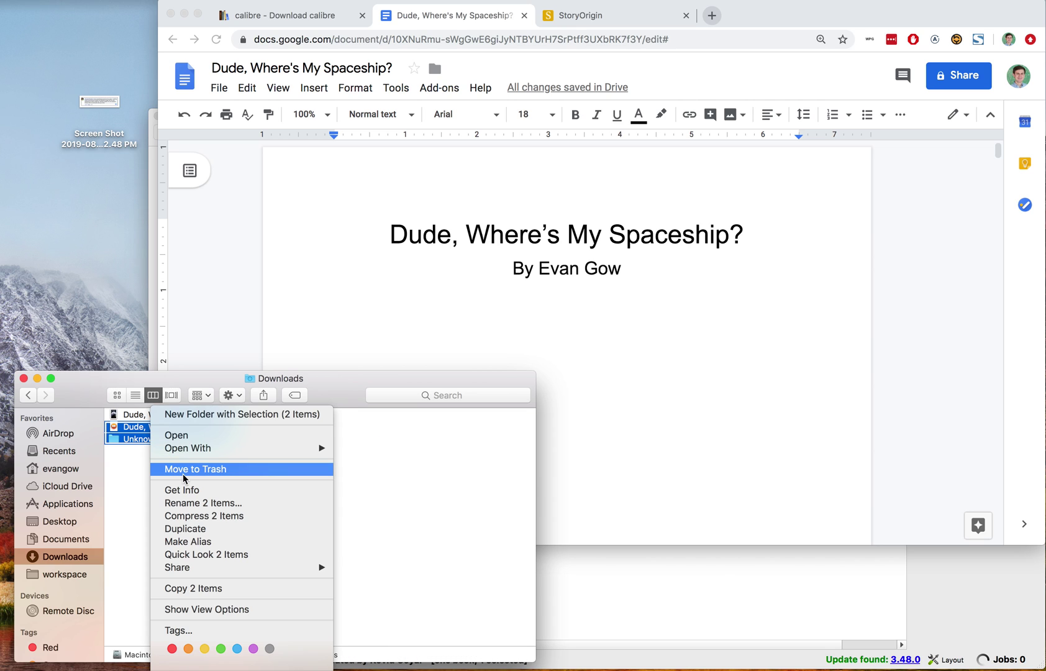
{"action": "left_click", "coordinate": [195, 469]}
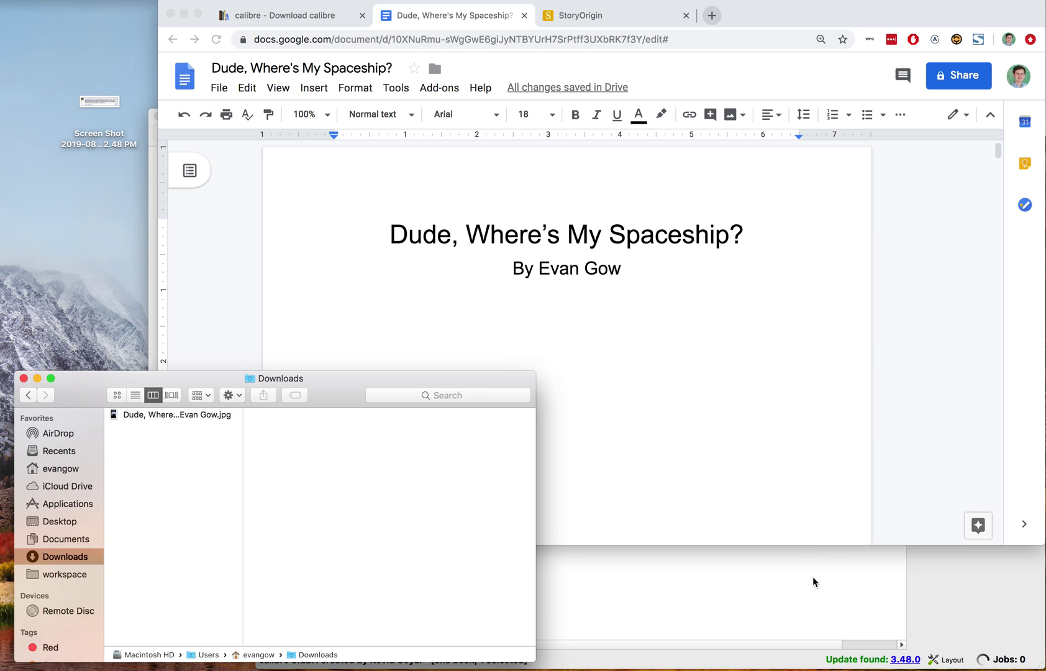
Step: Remove the book from the calibre library, leaving it empty
{"action": "left_click", "coordinate": [957, 581]}
{"action": "right_click", "coordinate": [469, 262]}
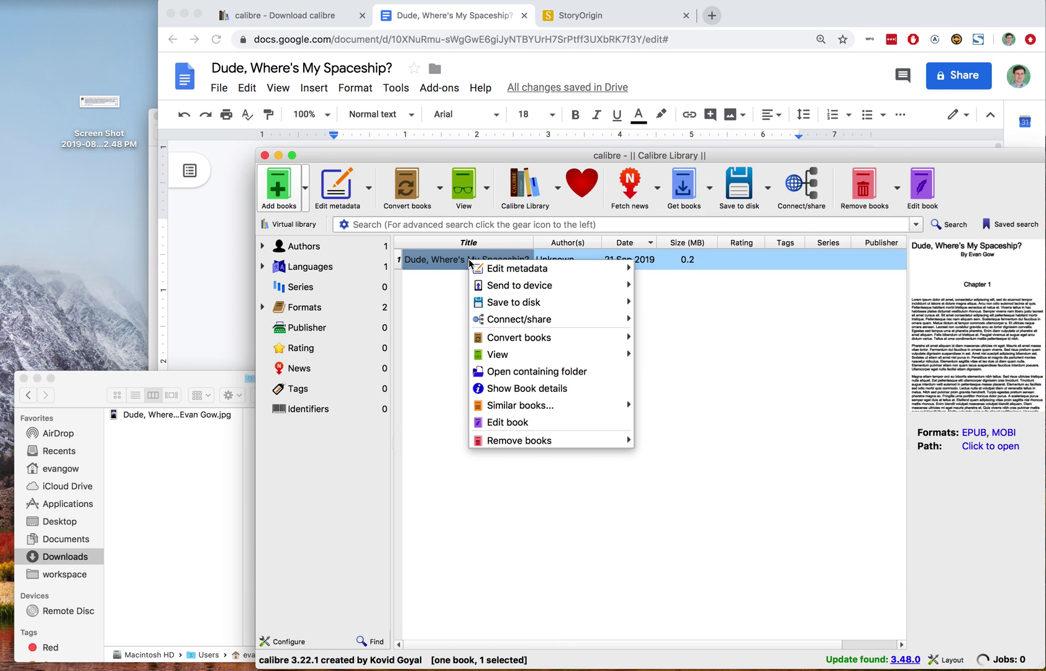
{"action": "mouse_move", "coordinate": [519, 440]}
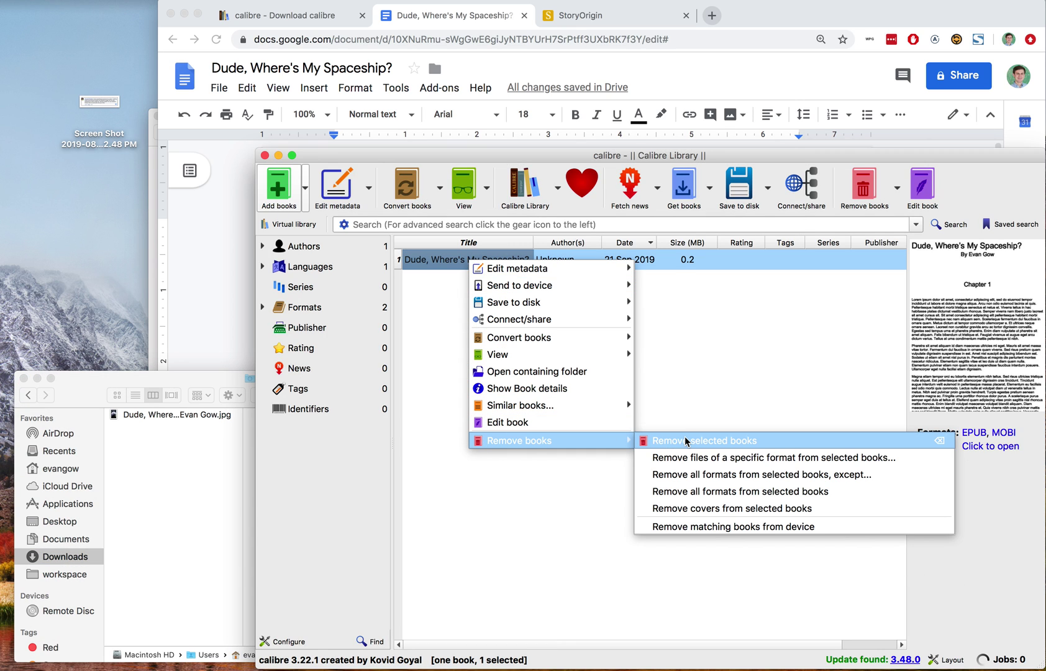
{"action": "left_click", "coordinate": [684, 442]}
{"action": "left_click", "coordinate": [747, 438]}
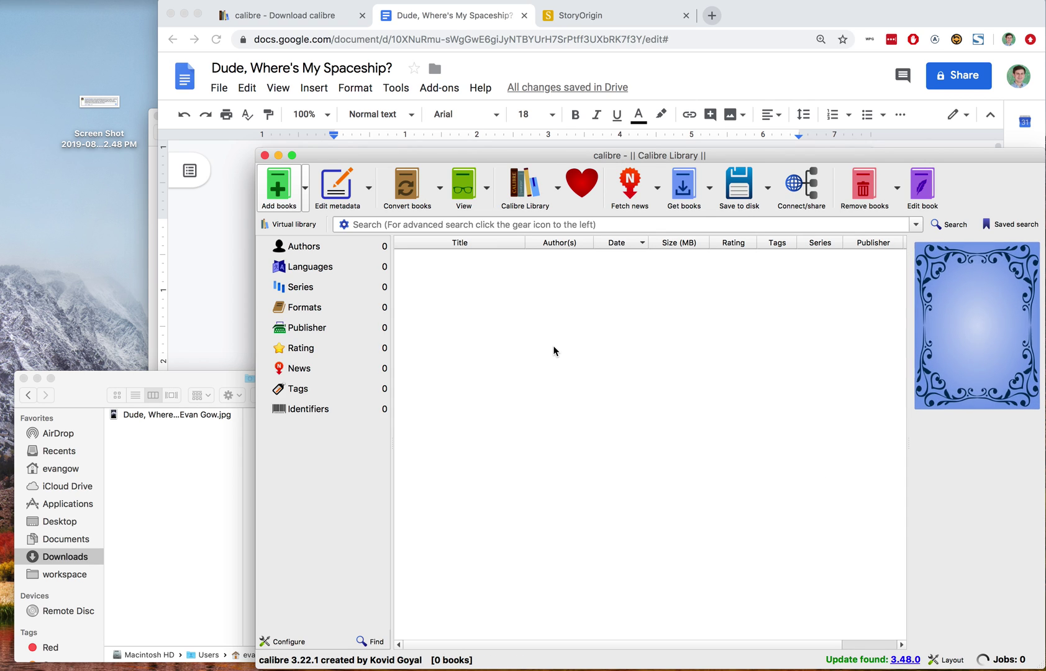
{"action": "left_click", "coordinate": [170, 444]}
{"action": "left_click", "coordinate": [577, 369]}
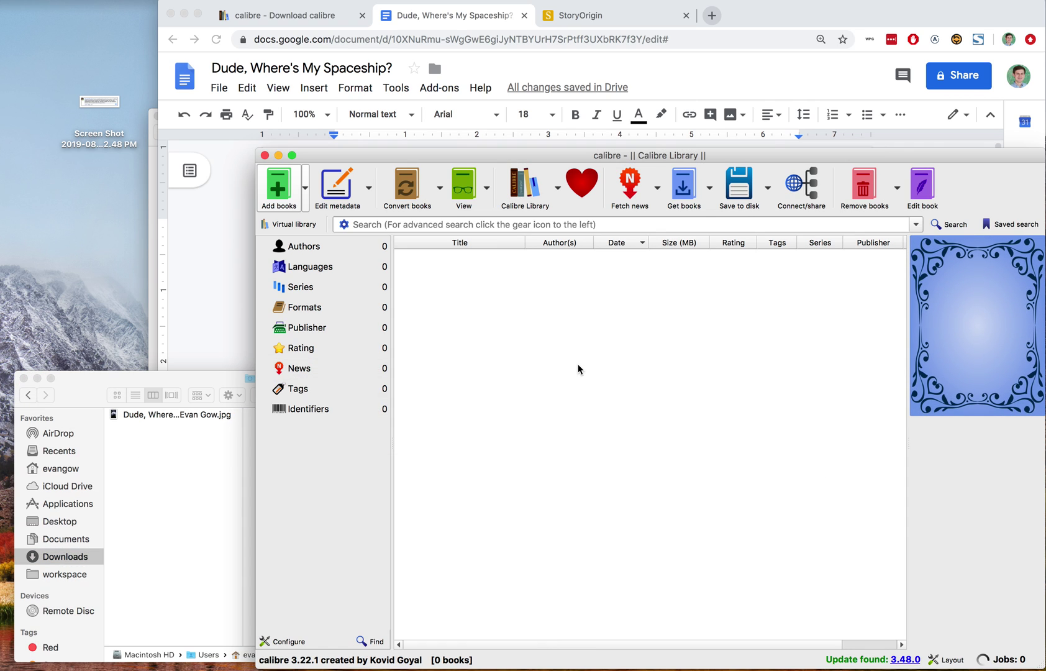
Step: Download the Dude, Where's My Spaceship? Google Doc as an EPUB Publication (.epub)
{"action": "left_click", "coordinate": [225, 224]}
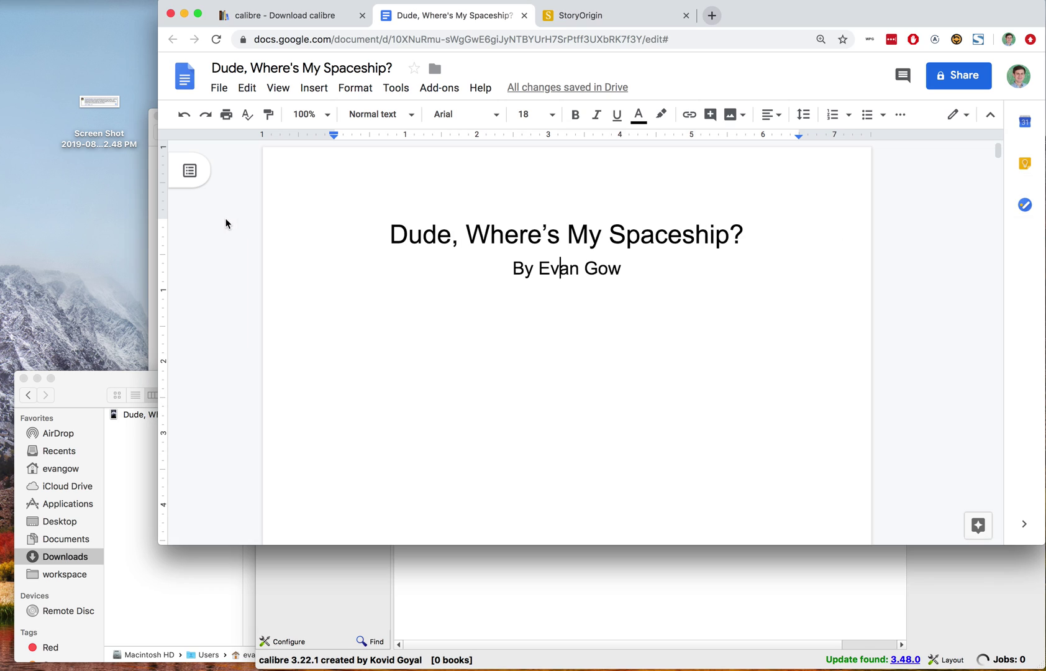
{"action": "left_click", "coordinate": [218, 88]}
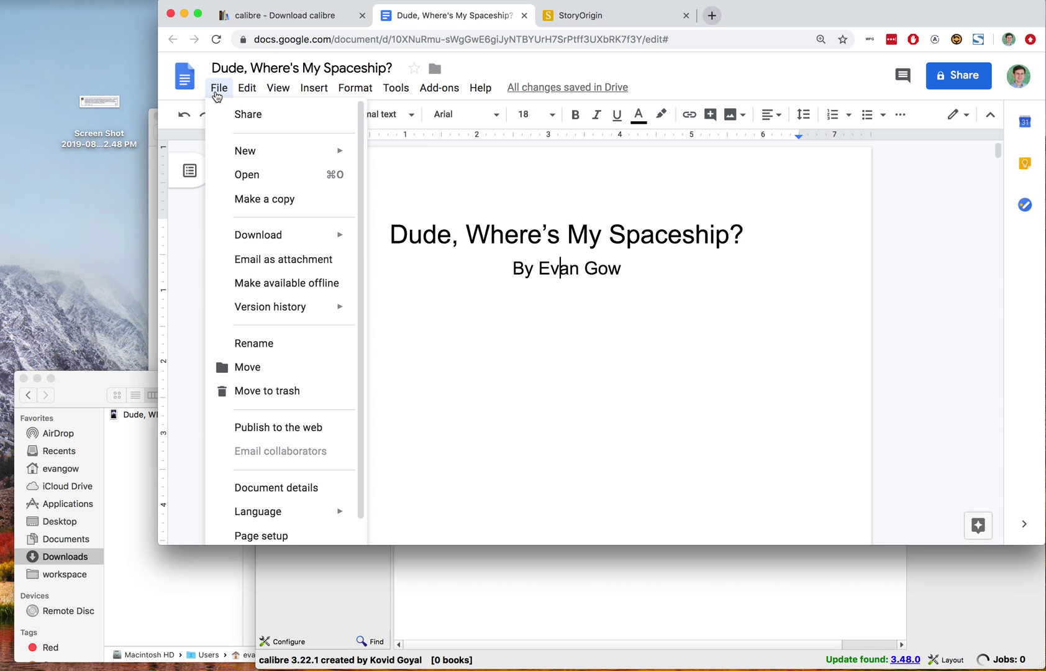
{"action": "mouse_move", "coordinate": [258, 235]}
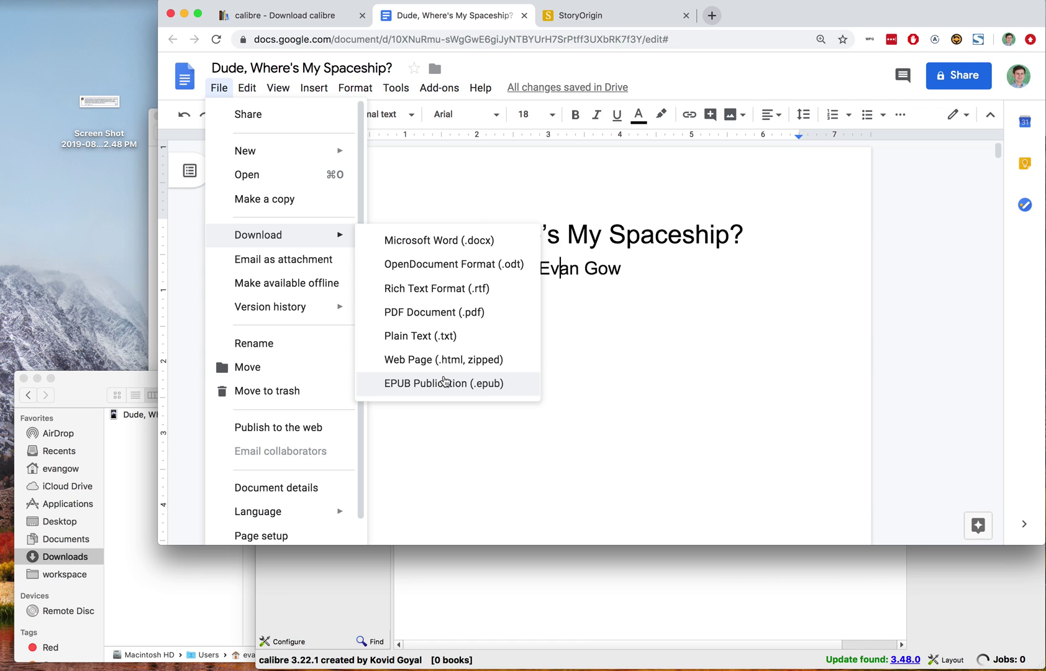
{"action": "left_click", "coordinate": [443, 381]}
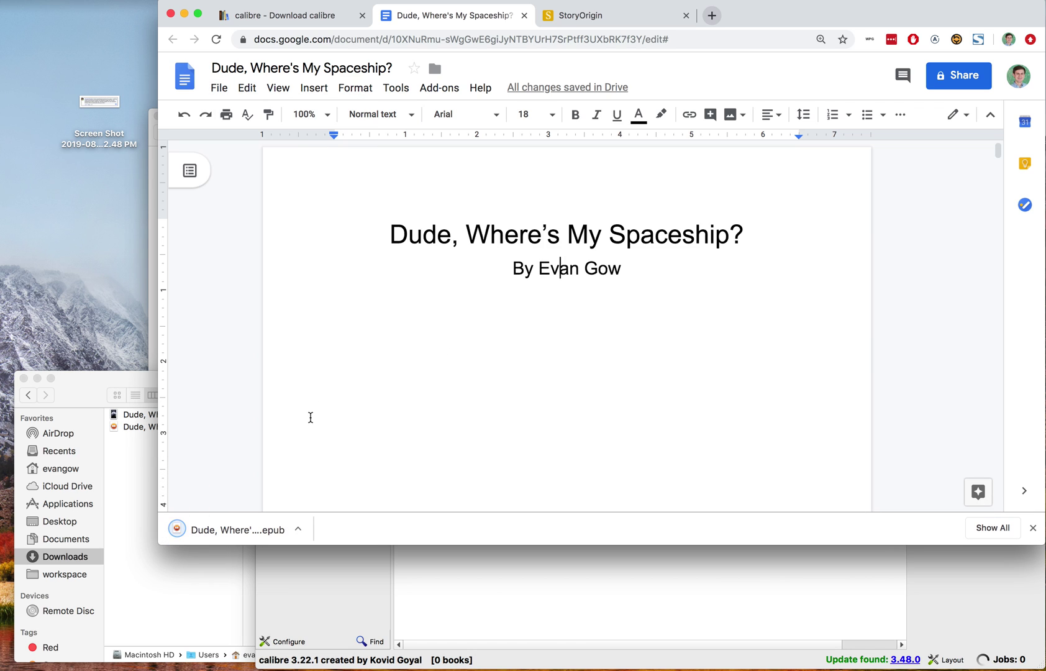
{"action": "left_click", "coordinate": [439, 579]}
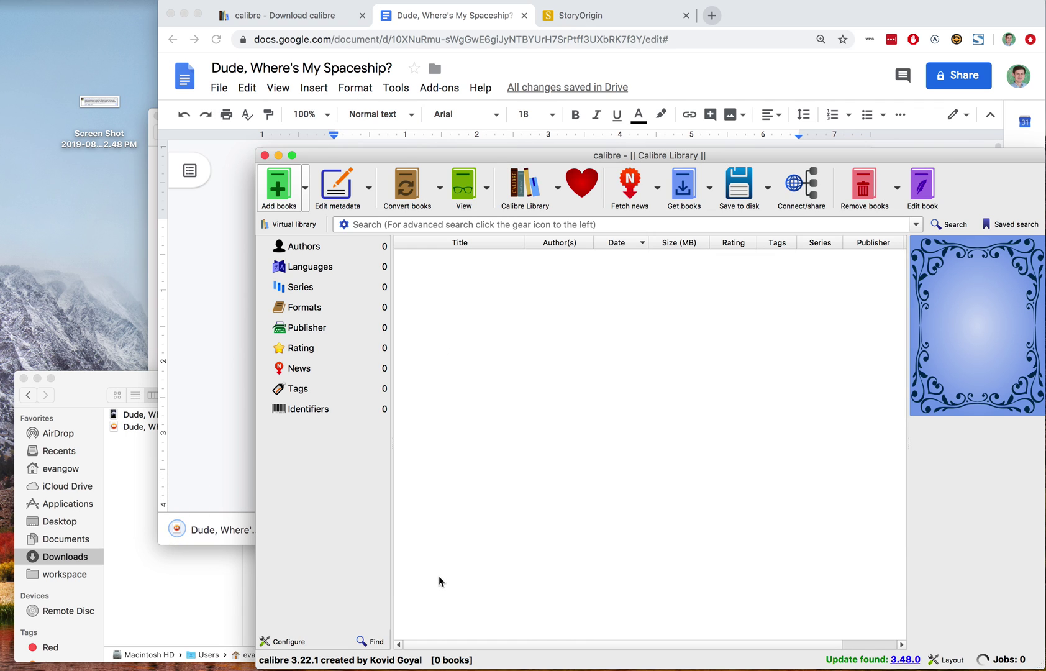
Step: Add the freshly downloaded EPUB from Downloads to the calibre library
{"action": "left_click", "coordinate": [120, 564]}
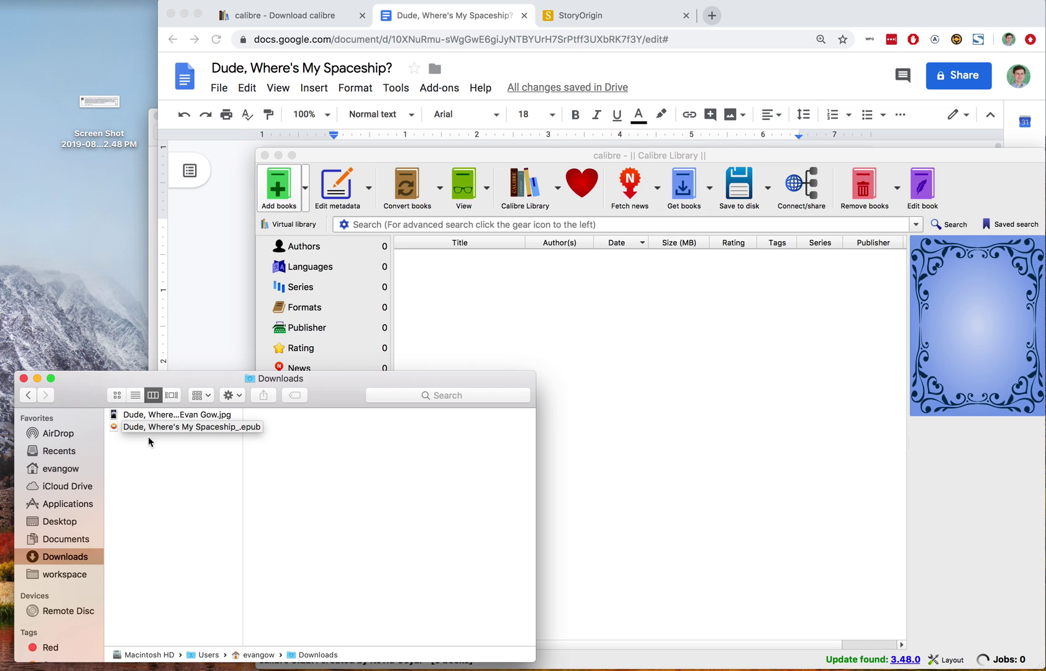
{"action": "left_click", "coordinate": [138, 429]}
{"action": "left_click_drag", "start_coordinate": [138, 430], "coordinate": [525, 341]}
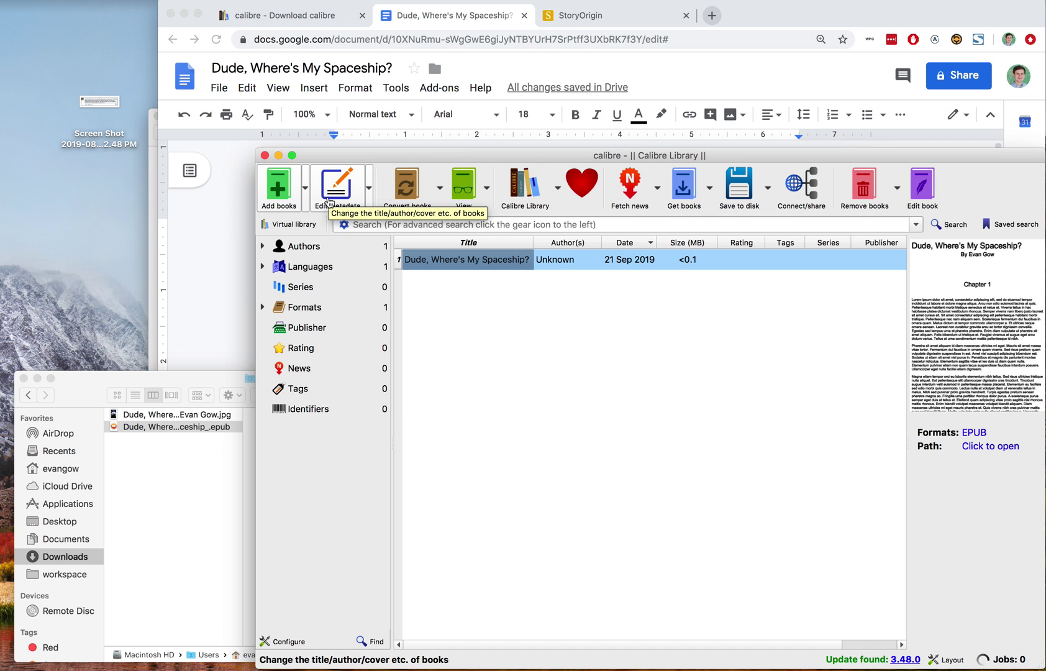
{"action": "left_click", "coordinate": [327, 201]}
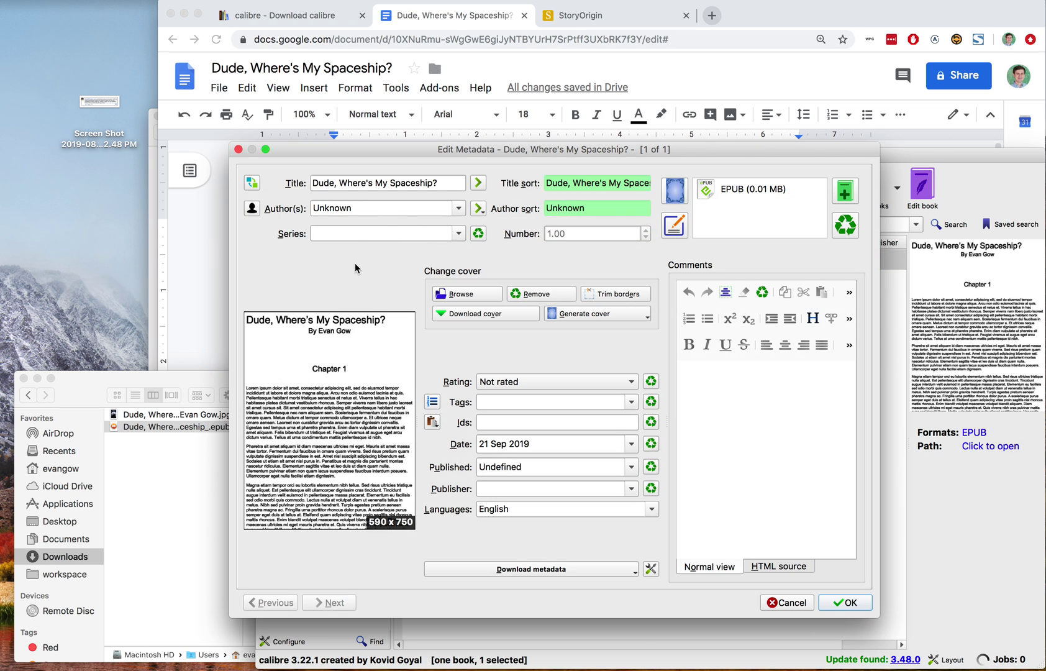
{"action": "double_click", "coordinate": [389, 206]}
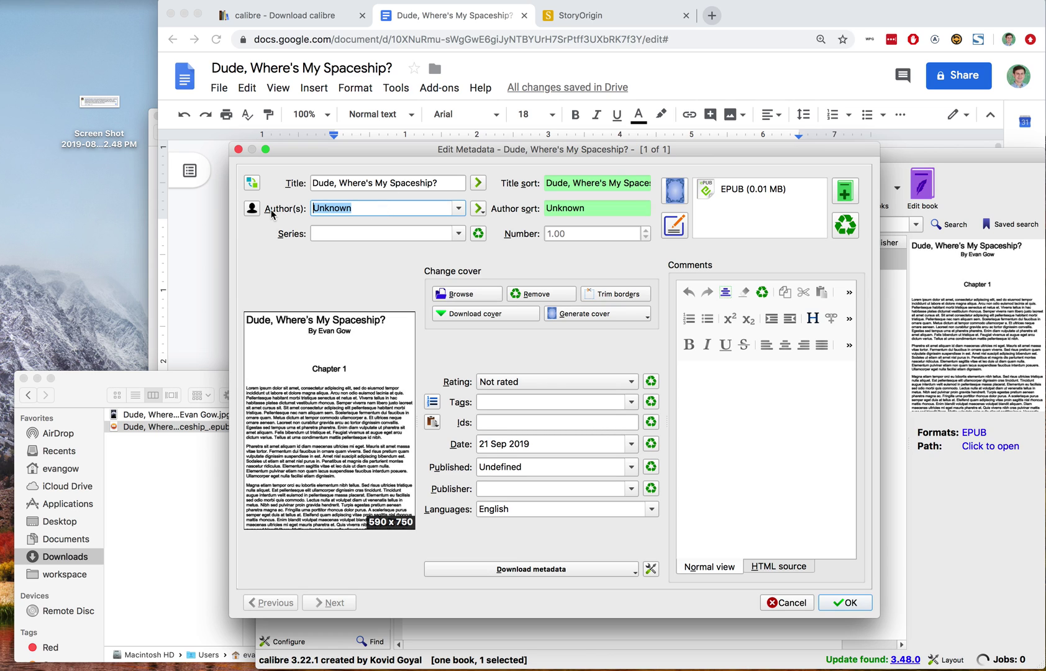
{"action": "left_click", "coordinate": [237, 149]}
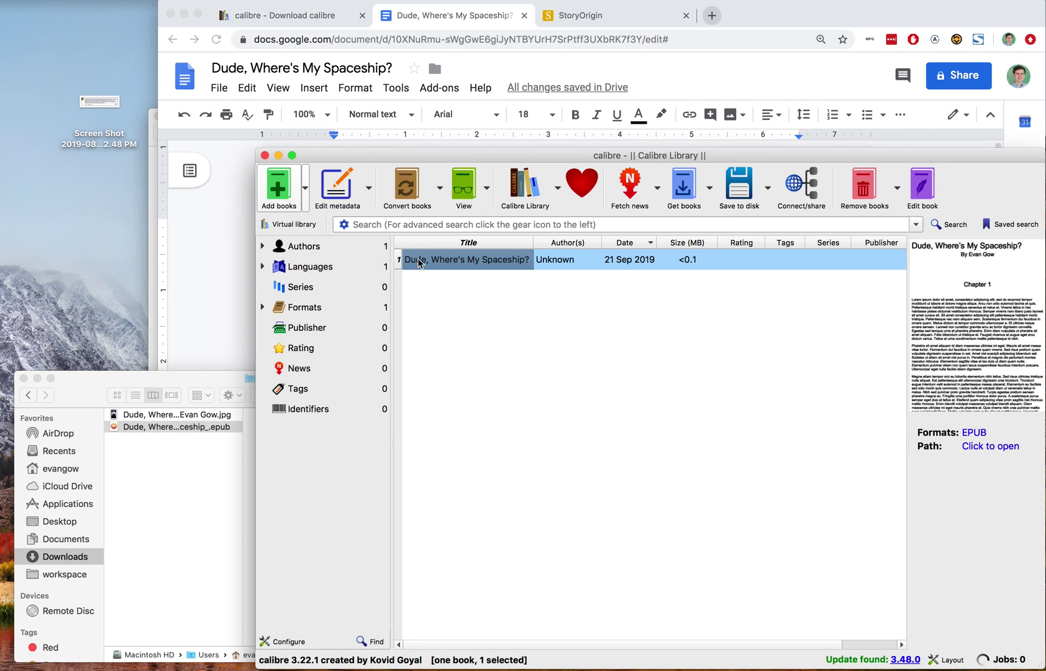
{"action": "left_click", "coordinate": [526, 277]}
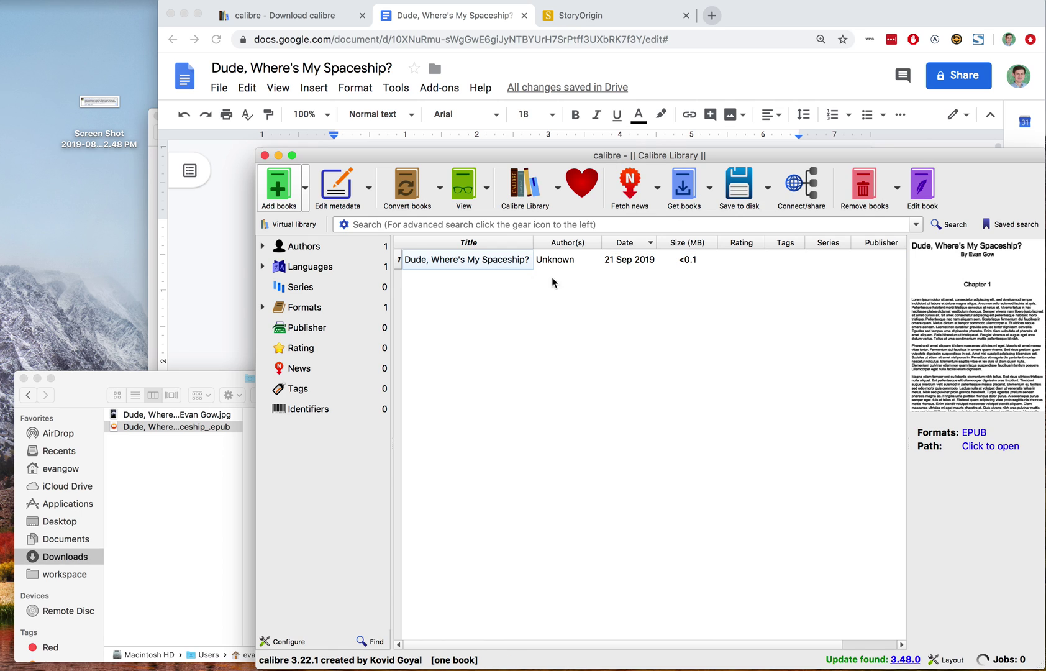
{"action": "left_click", "coordinate": [332, 177]}
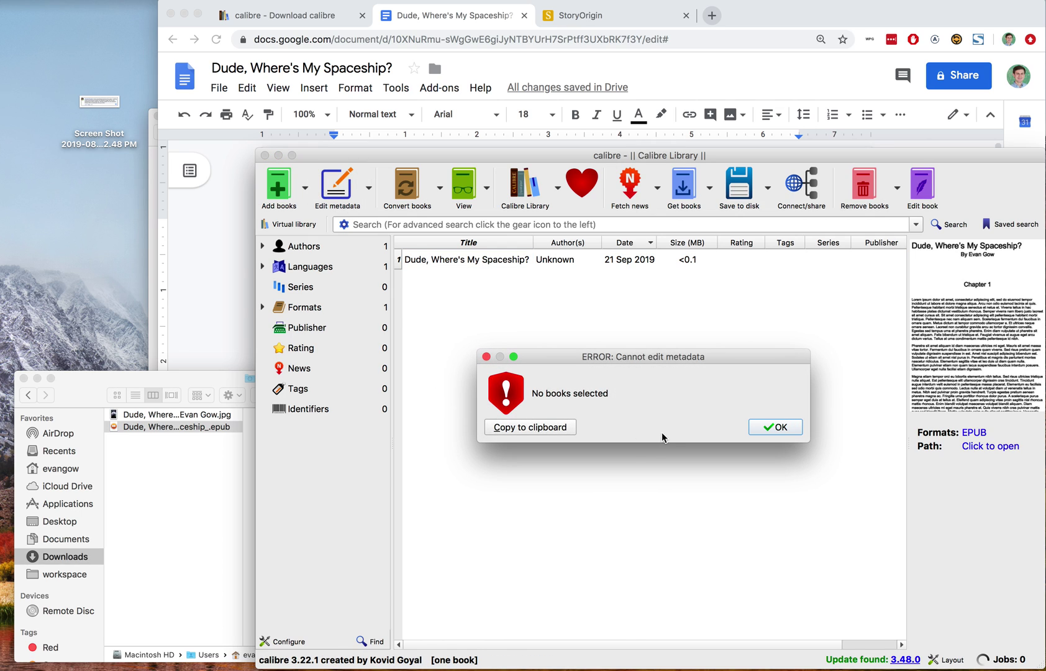
{"action": "left_click", "coordinate": [760, 428]}
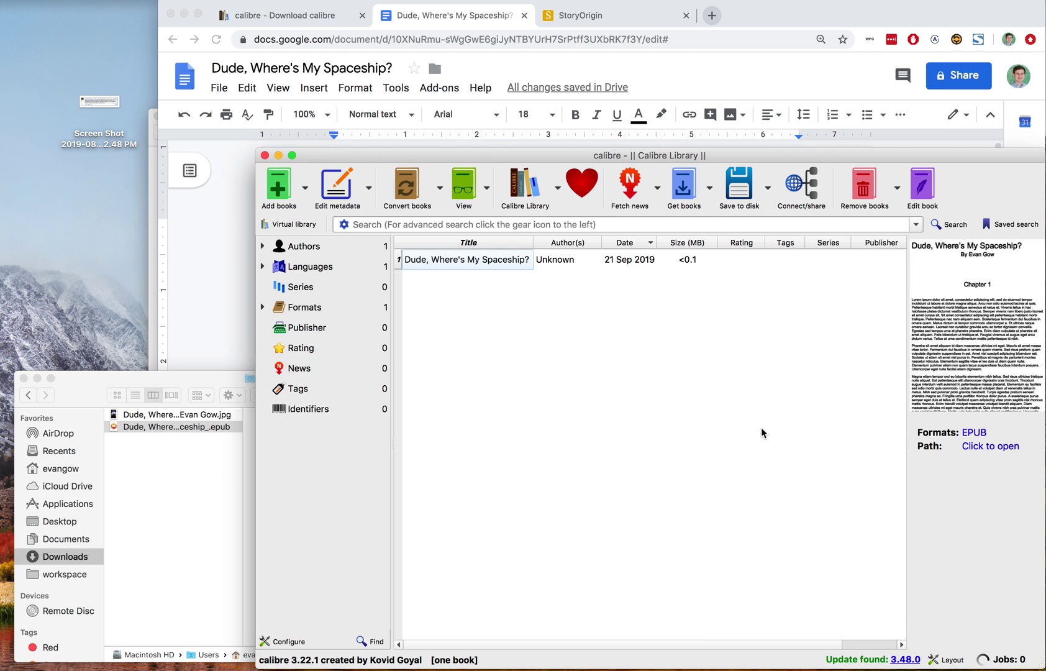
{"action": "left_click", "coordinate": [503, 271]}
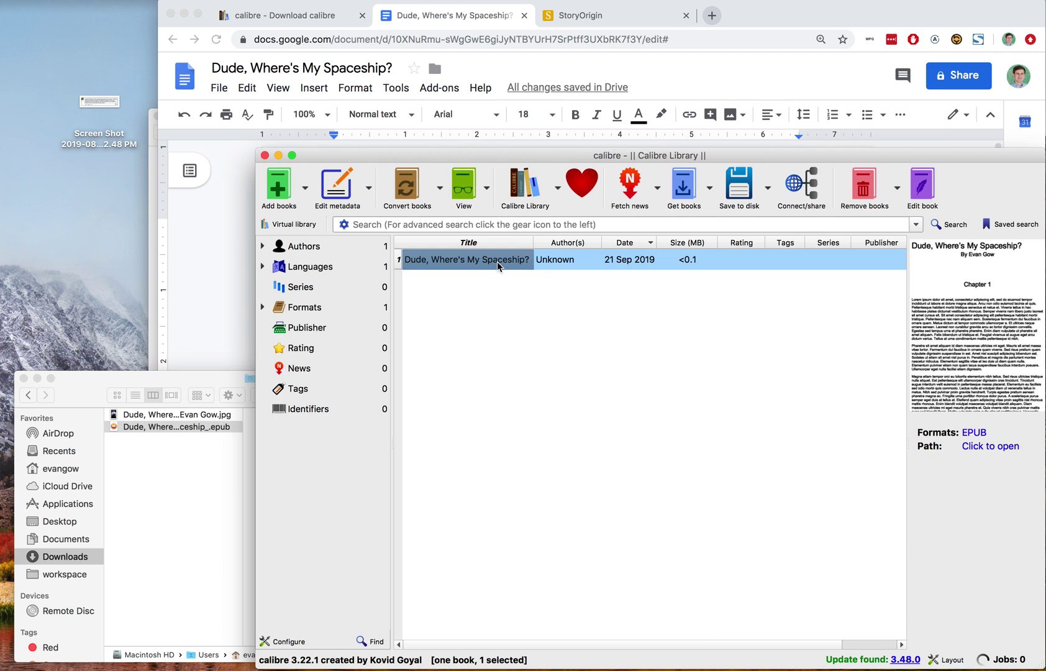
Step: Set the book's author to Evan Gow with author sort Gow, Evan in the metadata editor
{"action": "left_click", "coordinate": [329, 193]}
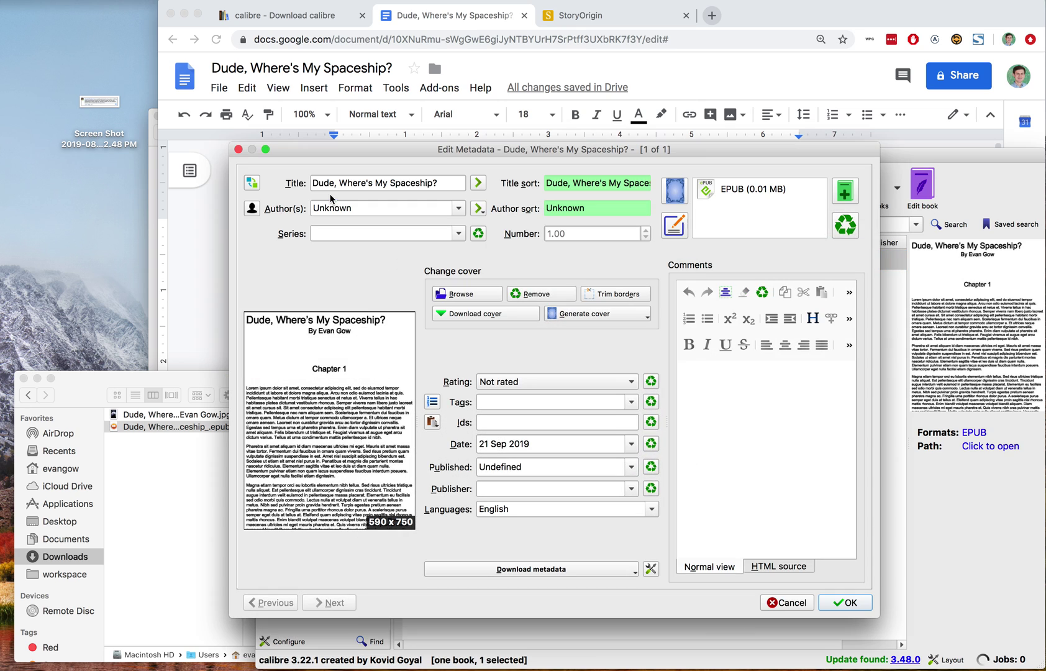
{"action": "double_click", "coordinate": [365, 208]}
{"action": "type", "text": "Evan Gow"}
{"action": "left_click", "coordinate": [478, 209]}
Step: Set the cover to the Dude, Where's My Spaceship? .jpg artwork and save the metadata
{"action": "left_click", "coordinate": [184, 481]}
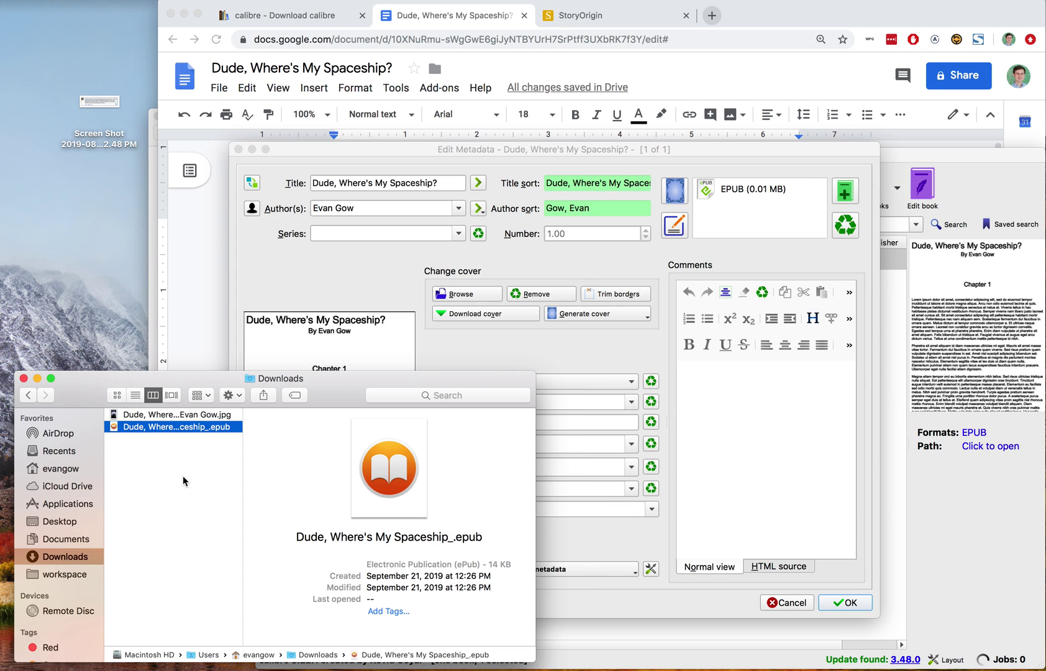
{"action": "left_click", "coordinate": [160, 415]}
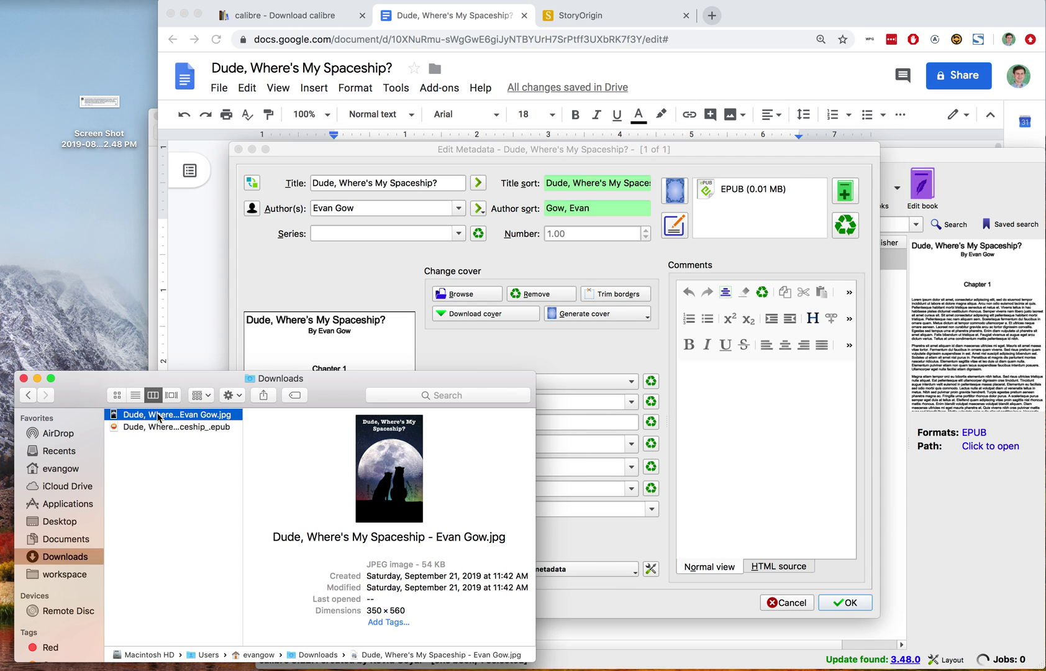
{"action": "left_click_drag", "start_coordinate": [159, 415], "coordinate": [306, 343]}
{"action": "left_click", "coordinate": [359, 254]}
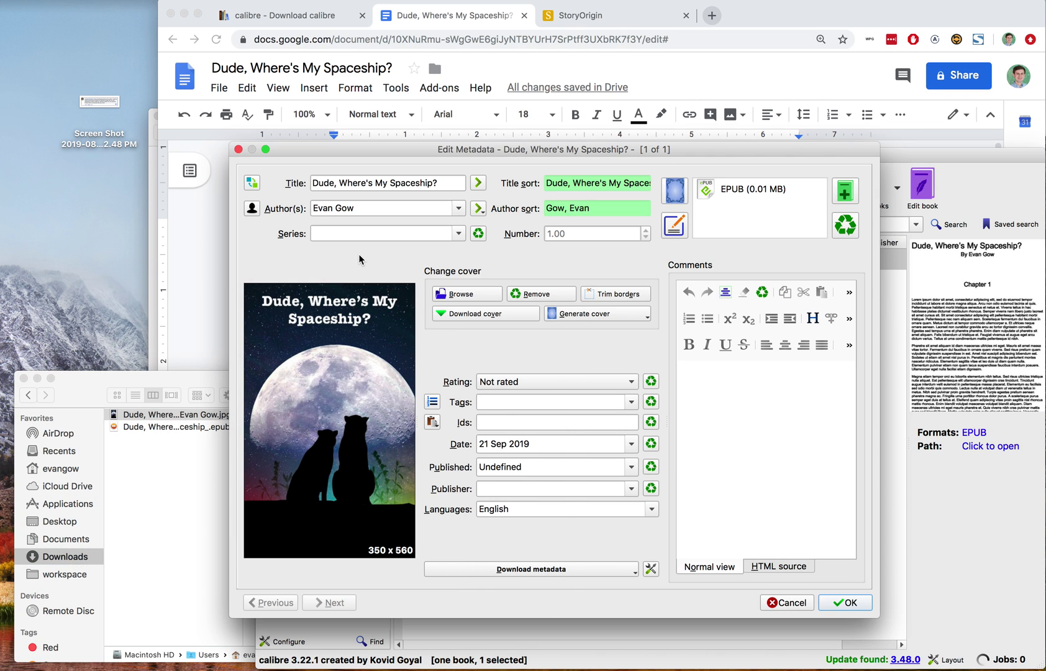
{"action": "left_click", "coordinate": [831, 602]}
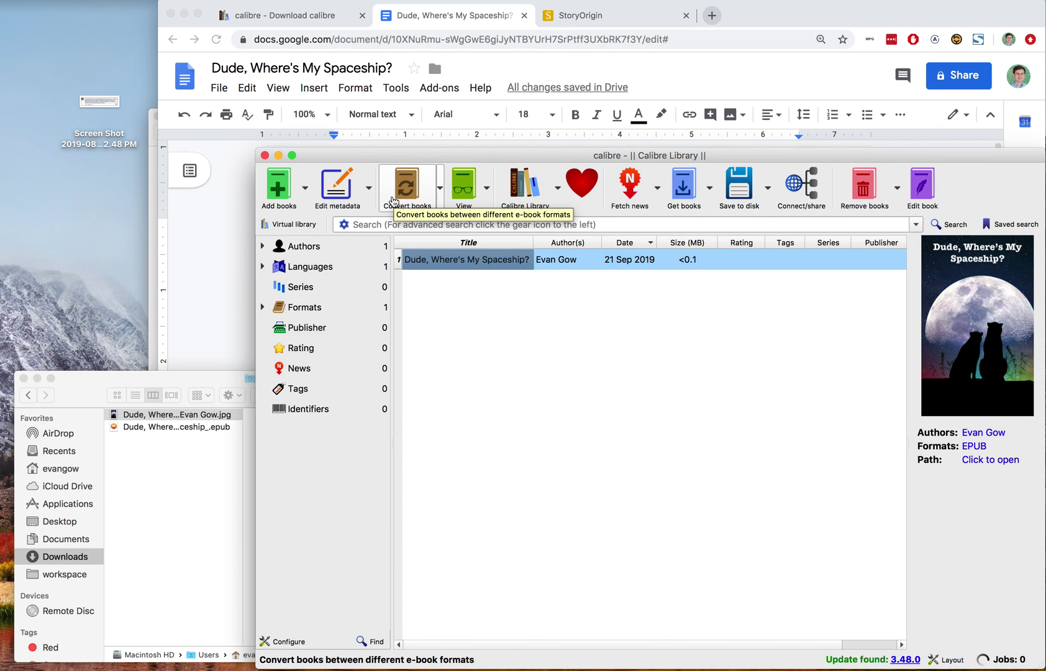
Step: Re-convert the book EPUB to EPUB so the new author and cover are embedded
{"action": "left_click", "coordinate": [391, 201]}
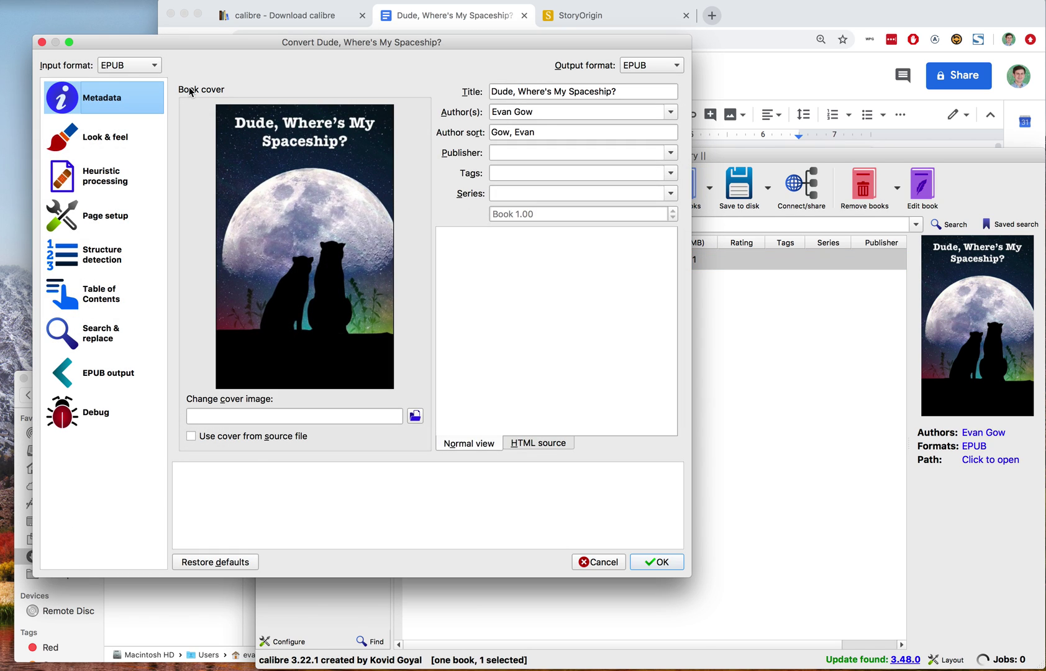
{"action": "left_click", "coordinate": [119, 68]}
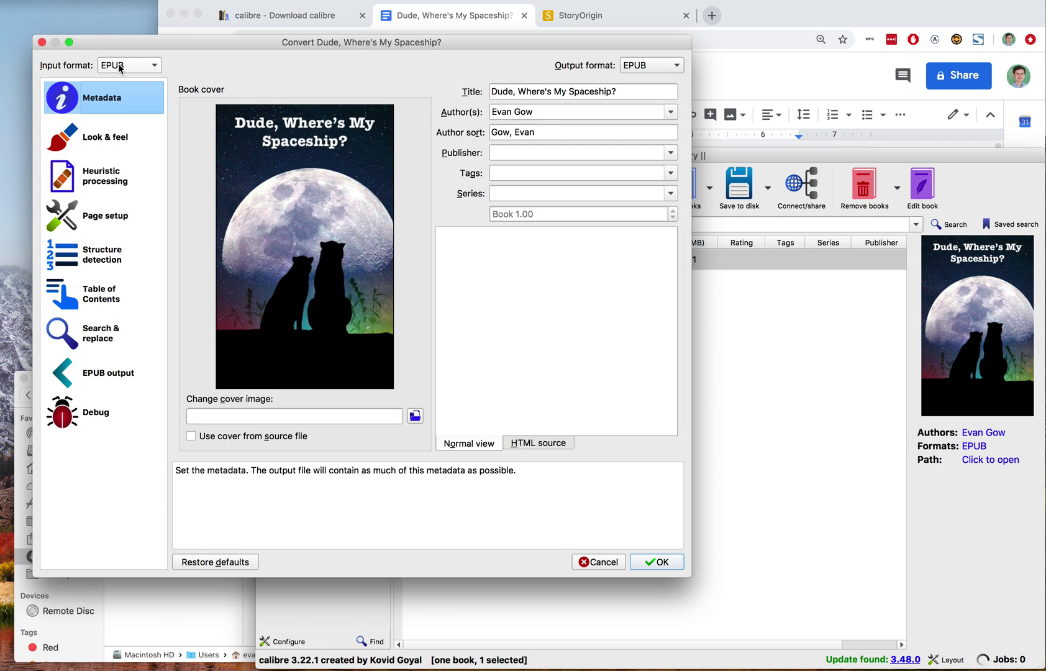
{"action": "left_click", "coordinate": [626, 67]}
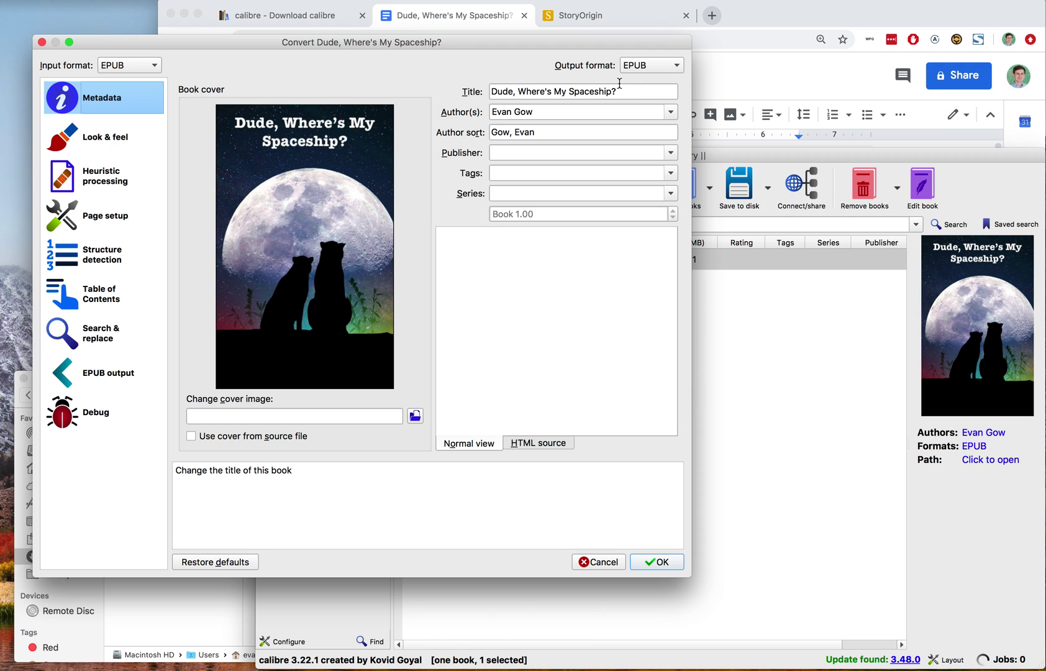
{"action": "left_click", "coordinate": [658, 562]}
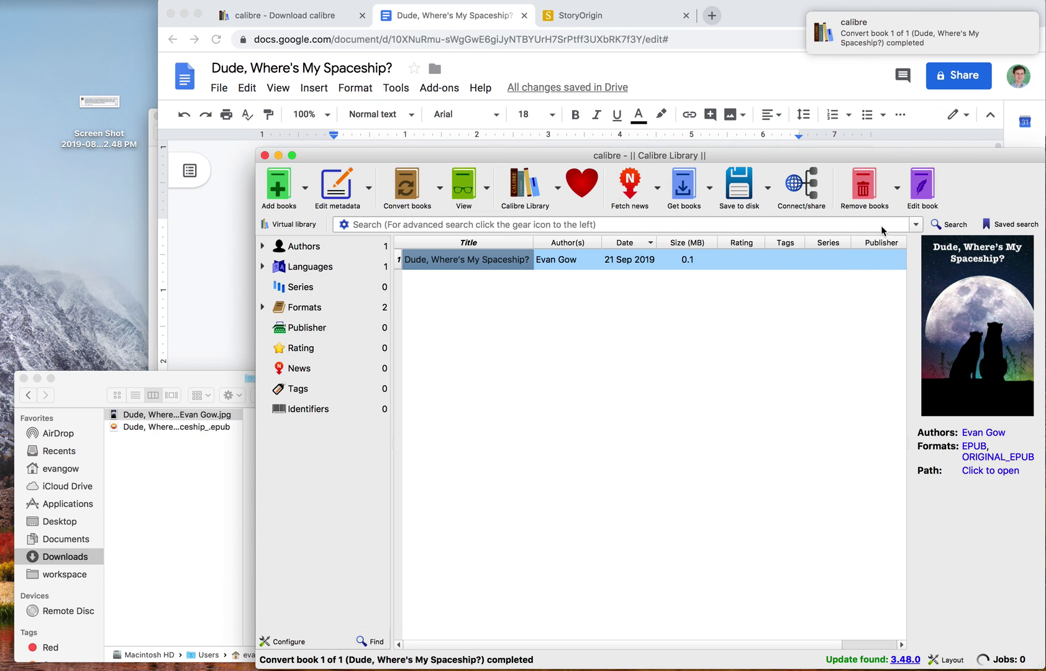
Step: Delete the ORIGINAL_EPUB format so the book keeps only its converted EPUB
{"action": "left_click", "coordinate": [896, 193]}
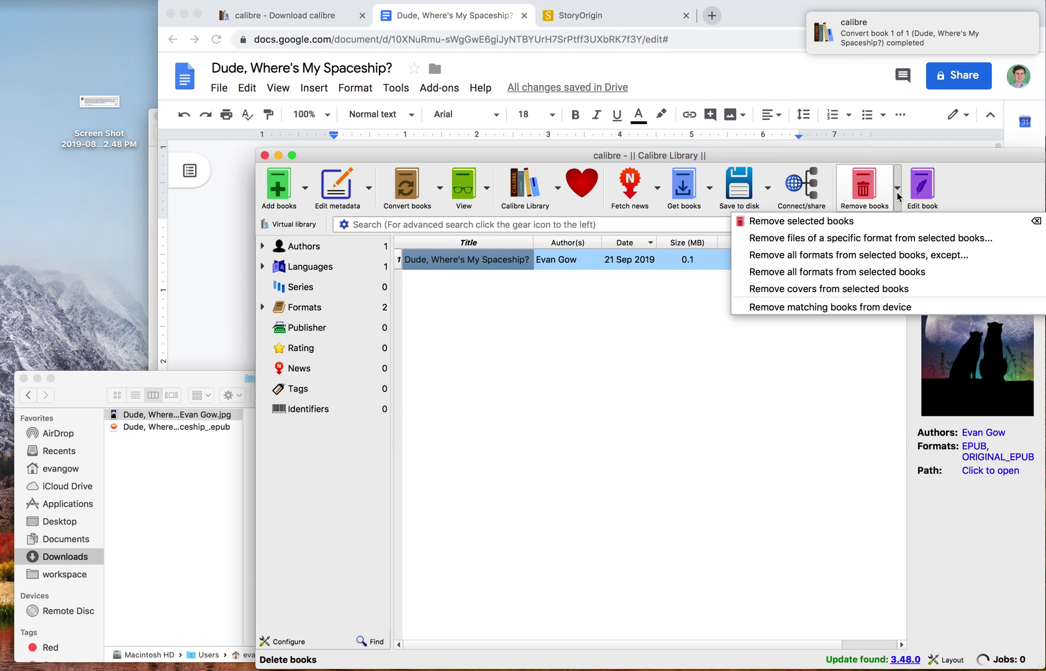
{"action": "left_click", "coordinate": [872, 238]}
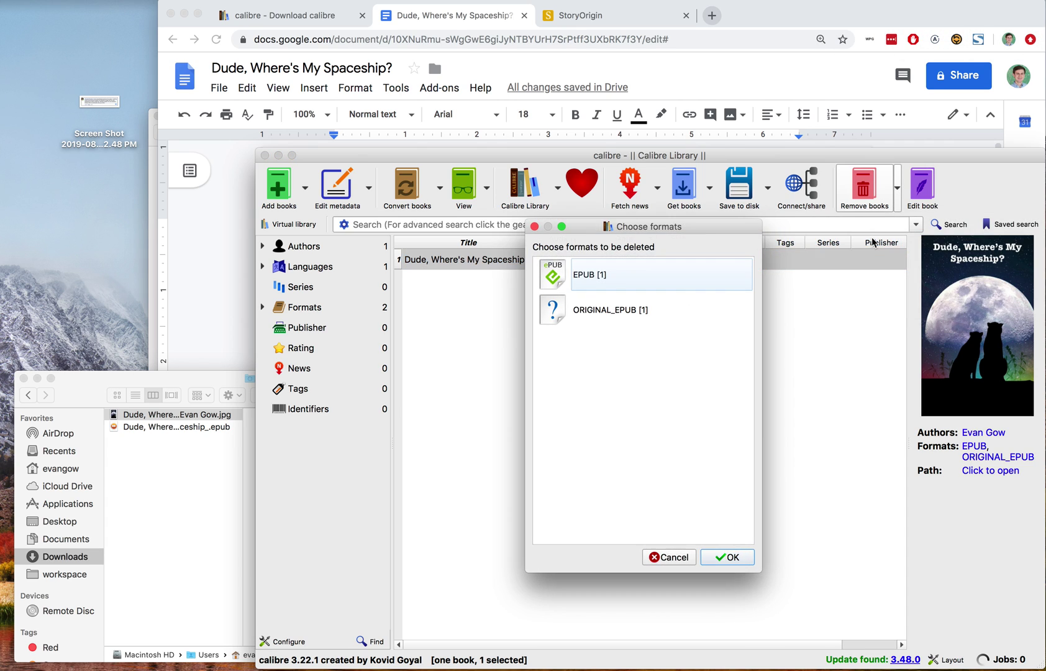
{"action": "left_click", "coordinate": [608, 312]}
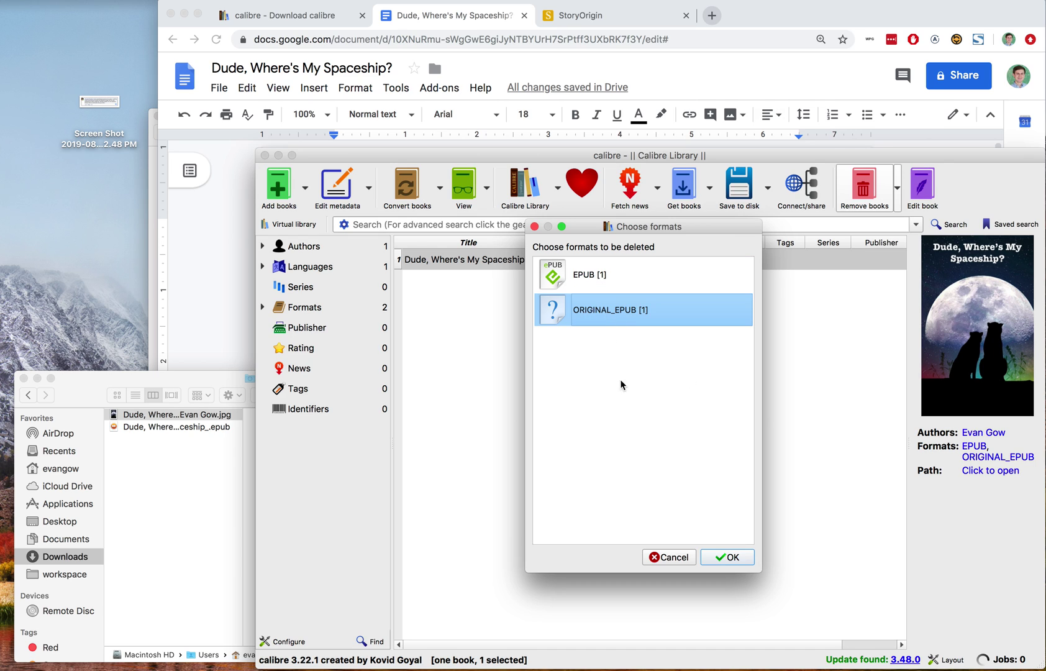
{"action": "left_click", "coordinate": [730, 558]}
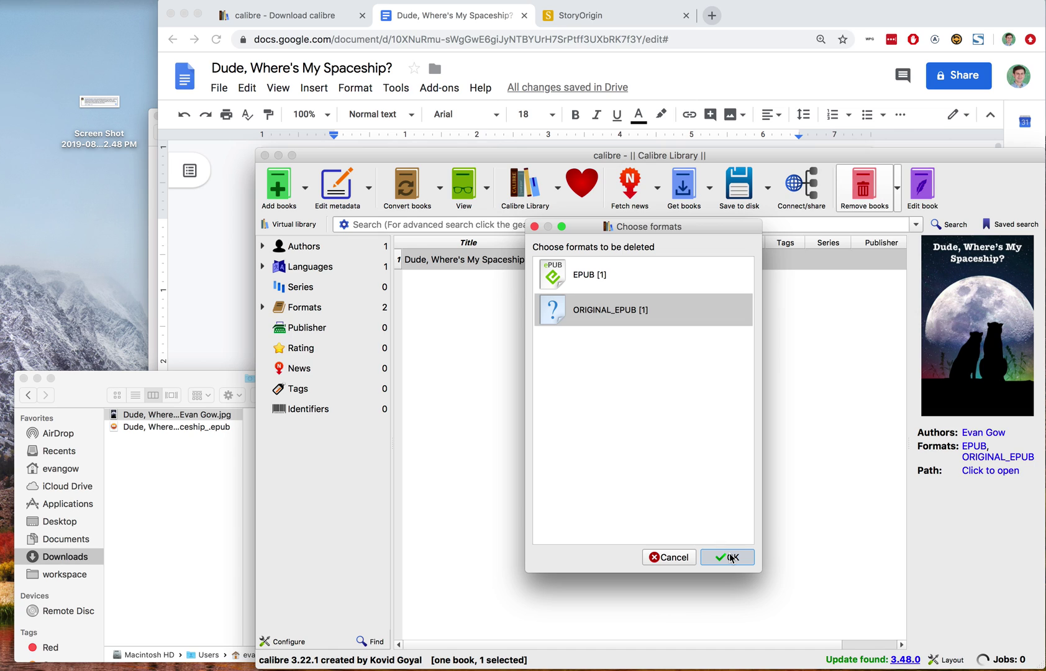
Step: Start a conversion of the book with MOBI as the output format
{"action": "left_click", "coordinate": [416, 202]}
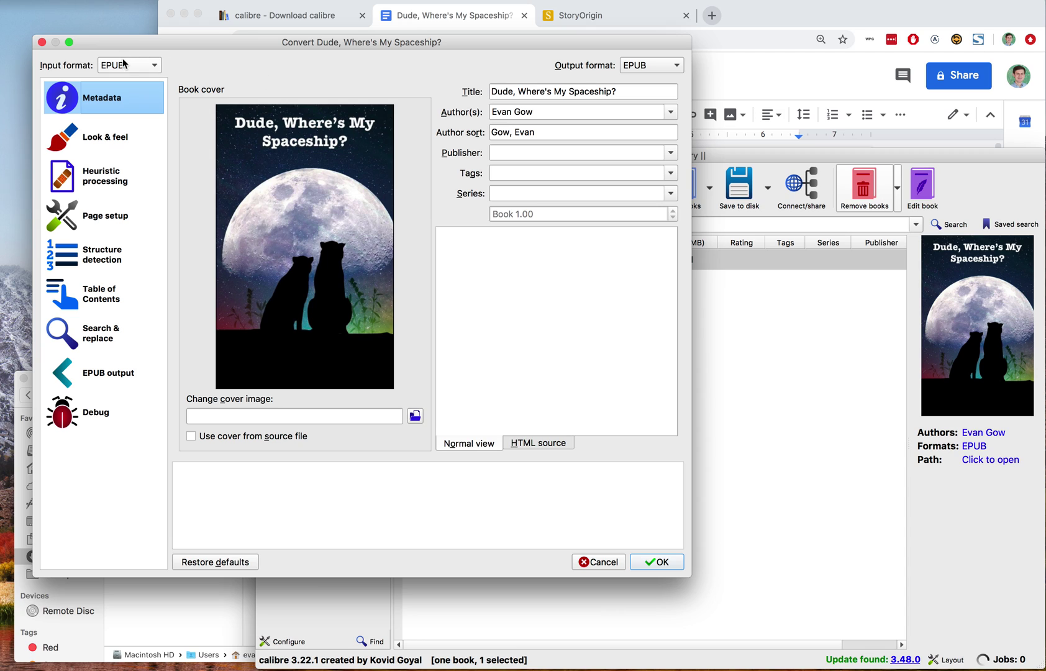
{"action": "left_click", "coordinate": [634, 69]}
{"action": "left_click", "coordinate": [634, 84]}
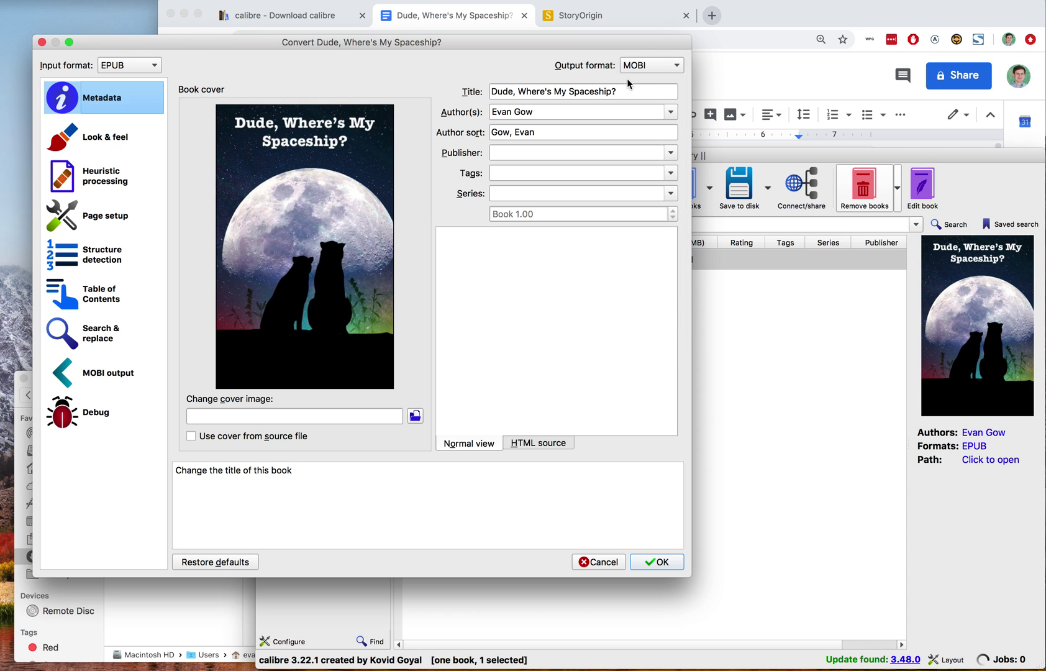
Step: In MOBI output, clear the [PDOC] personal doc tag and run the conversion
{"action": "left_click", "coordinate": [108, 372]}
{"action": "left_click_drag", "start_coordinate": [302, 297], "coordinate": [244, 294]}
{"action": "mouse_move", "coordinate": [378, 312]}
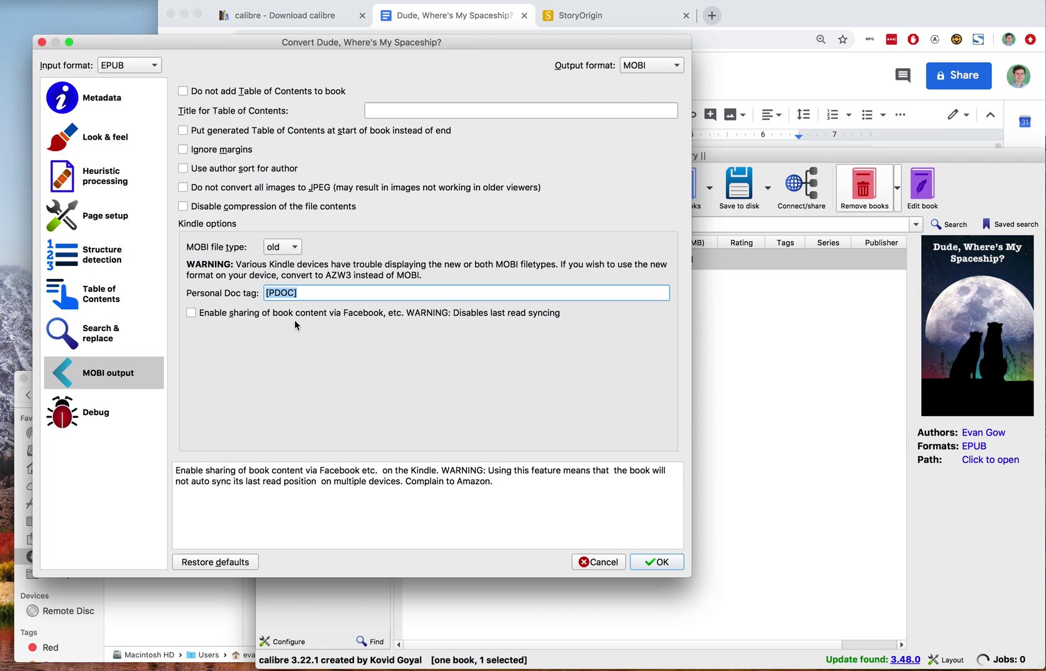
{"action": "key", "text": "Tab"}
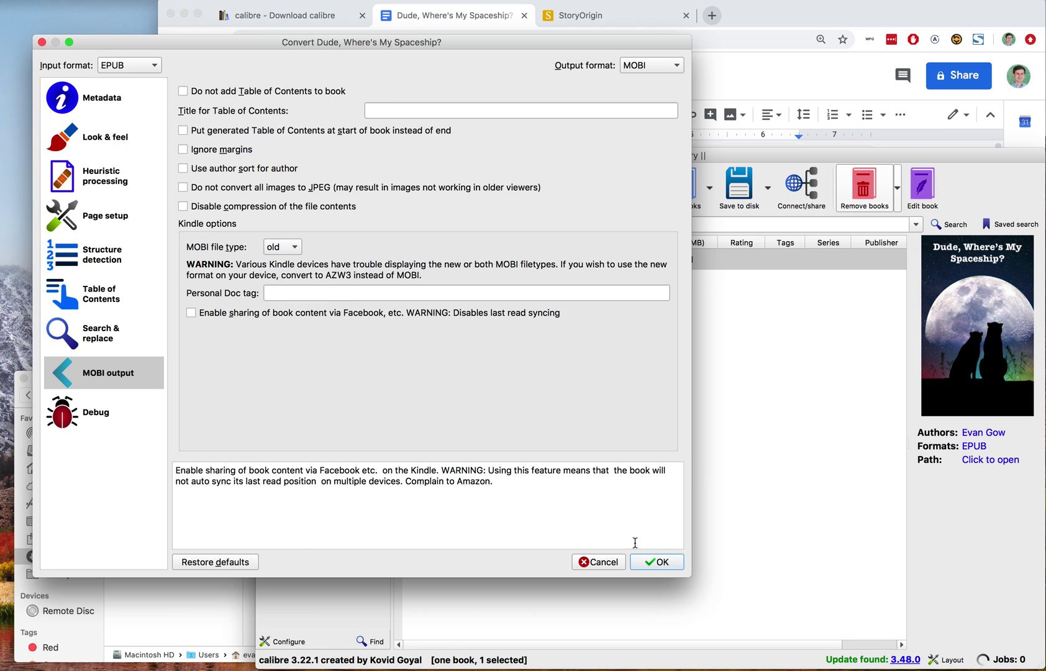
{"action": "left_click", "coordinate": [652, 562]}
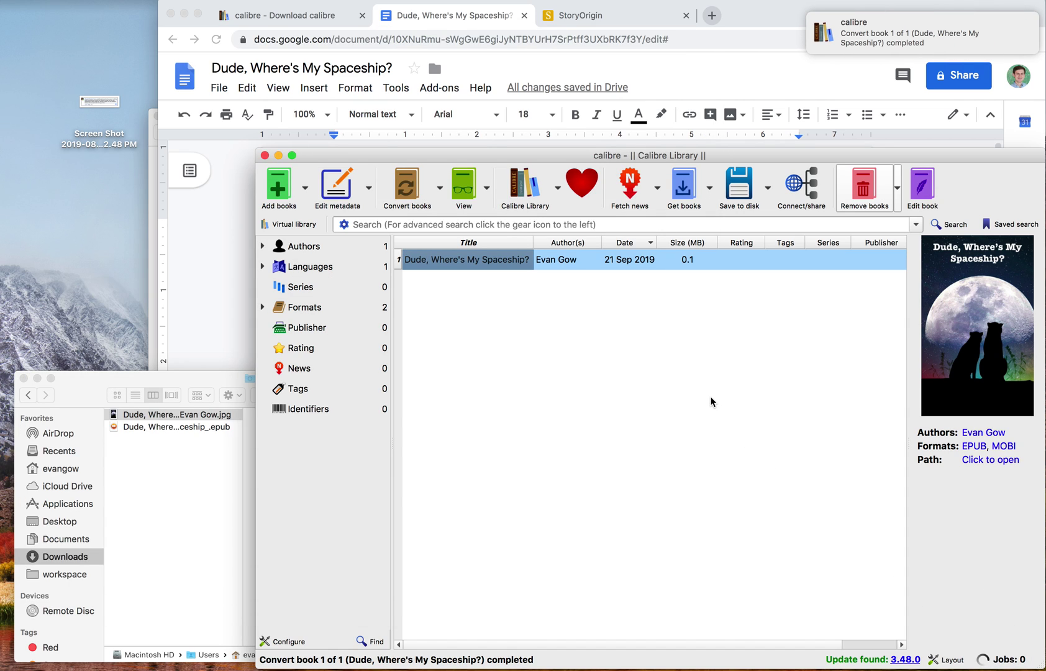
Step: Save the book's EPUB and MOBI files to disk in the Downloads folder
{"action": "left_click", "coordinate": [733, 199]}
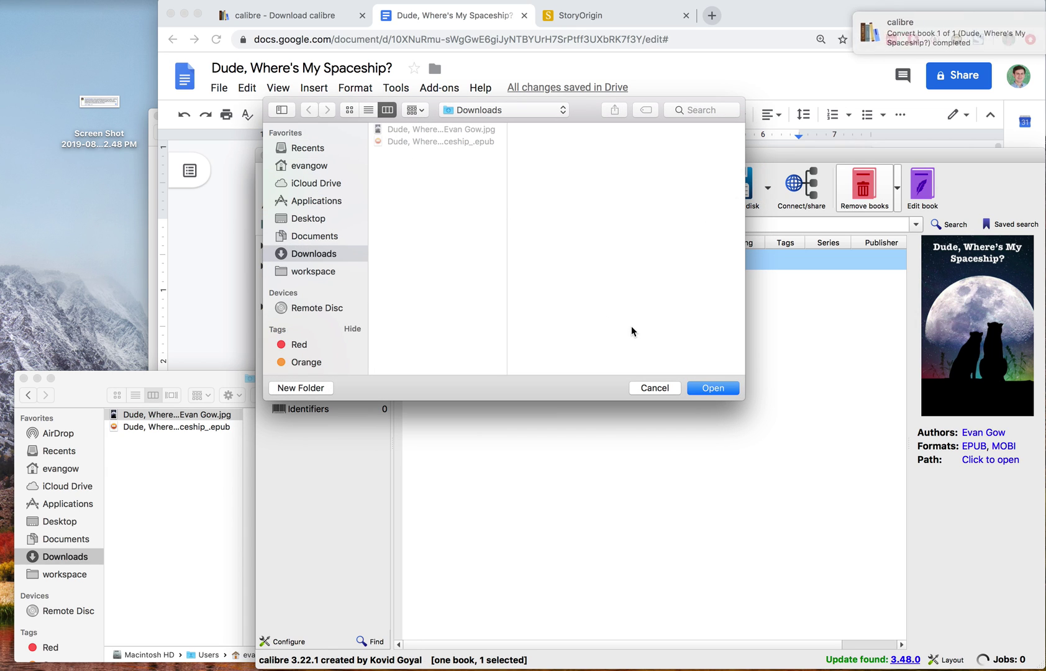
{"action": "left_click", "coordinate": [711, 388]}
{"action": "left_click", "coordinate": [320, 372]}
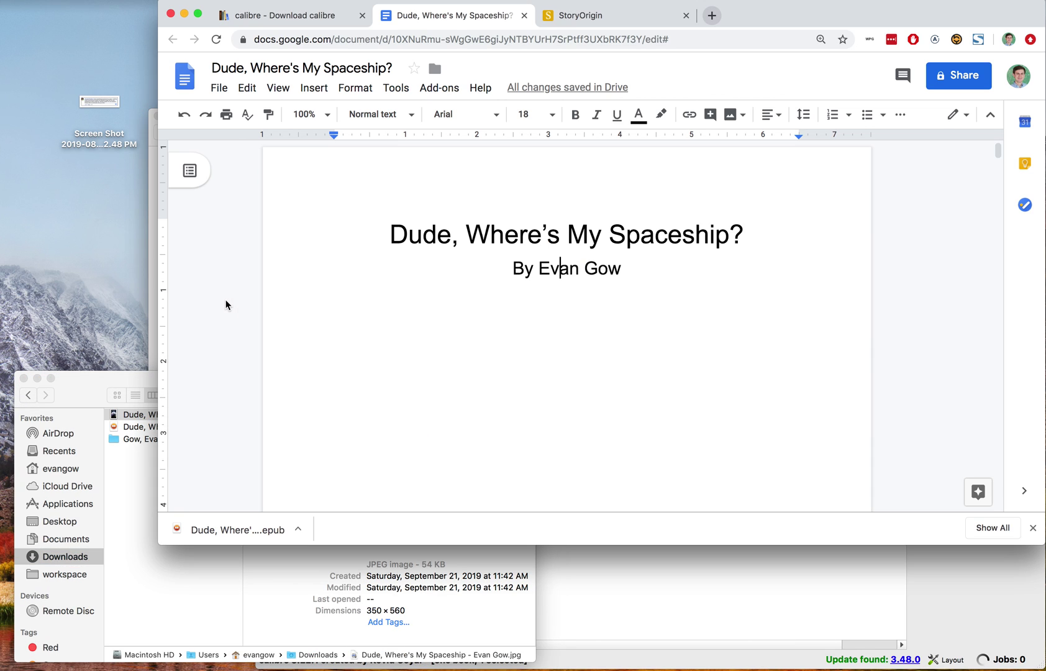
{"action": "left_click", "coordinate": [228, 305]}
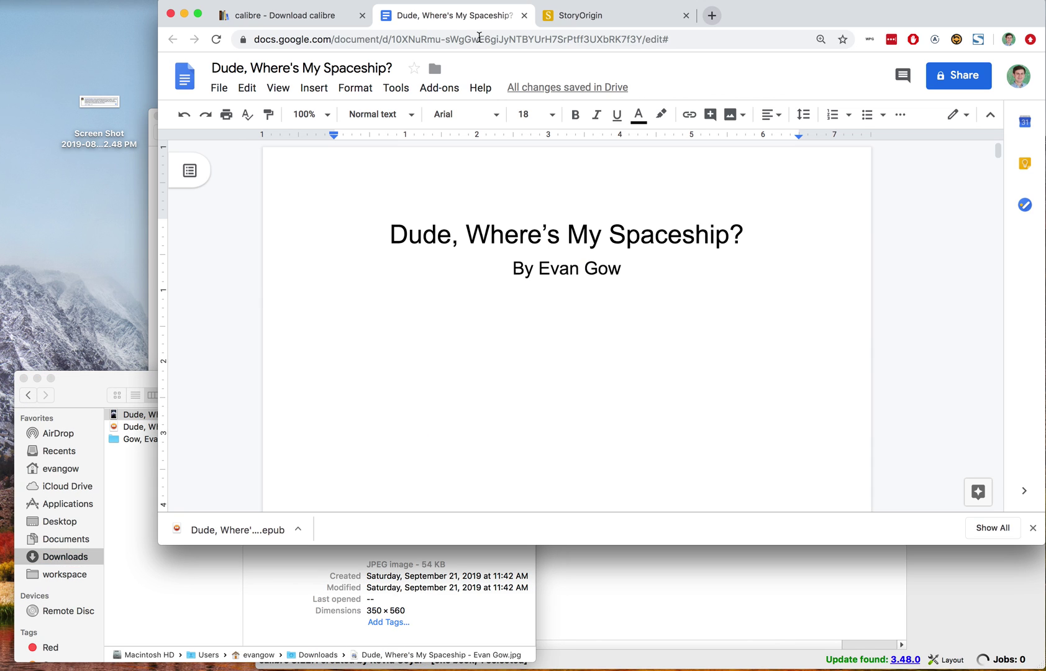
Step: From the Gow, Evan folder, drop the .epub file onto StoryOrigin's ePub field
{"action": "left_click", "coordinate": [565, 20]}
{"action": "left_click", "coordinate": [147, 481]}
{"action": "left_click", "coordinate": [144, 439]}
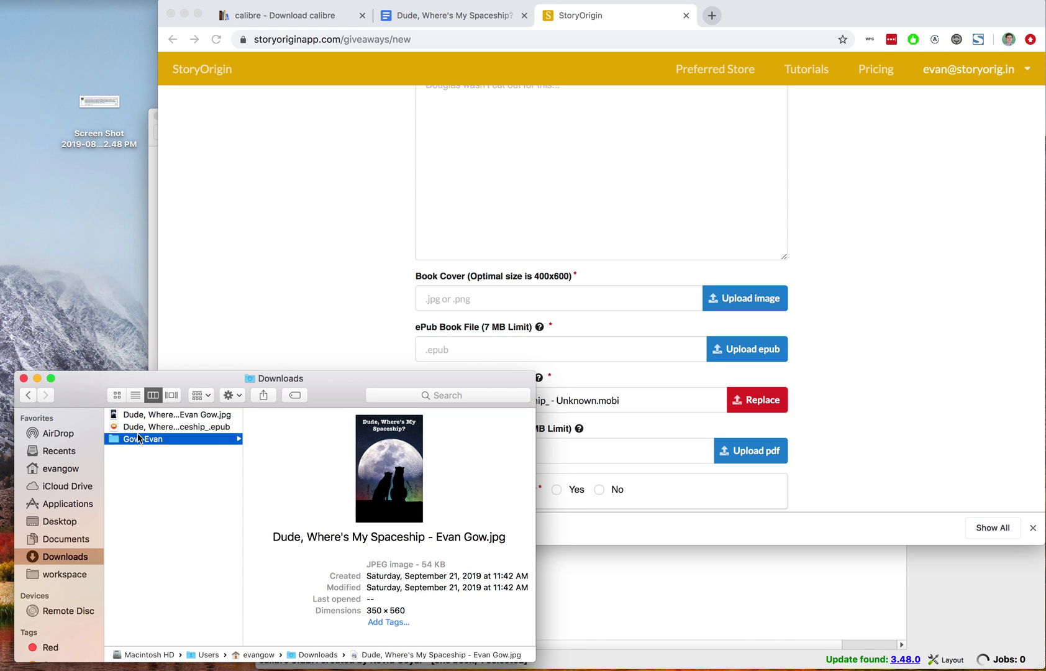
{"action": "left_click", "coordinate": [259, 413]}
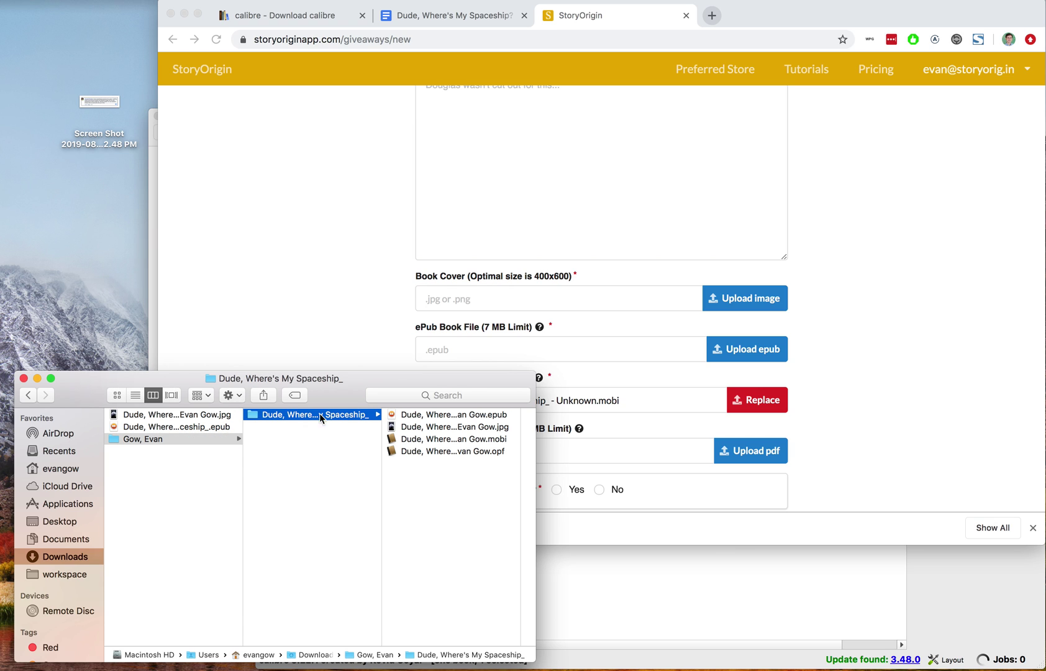
{"action": "left_click", "coordinate": [417, 413]}
{"action": "left_click_drag", "start_coordinate": [337, 418], "coordinate": [487, 342]}
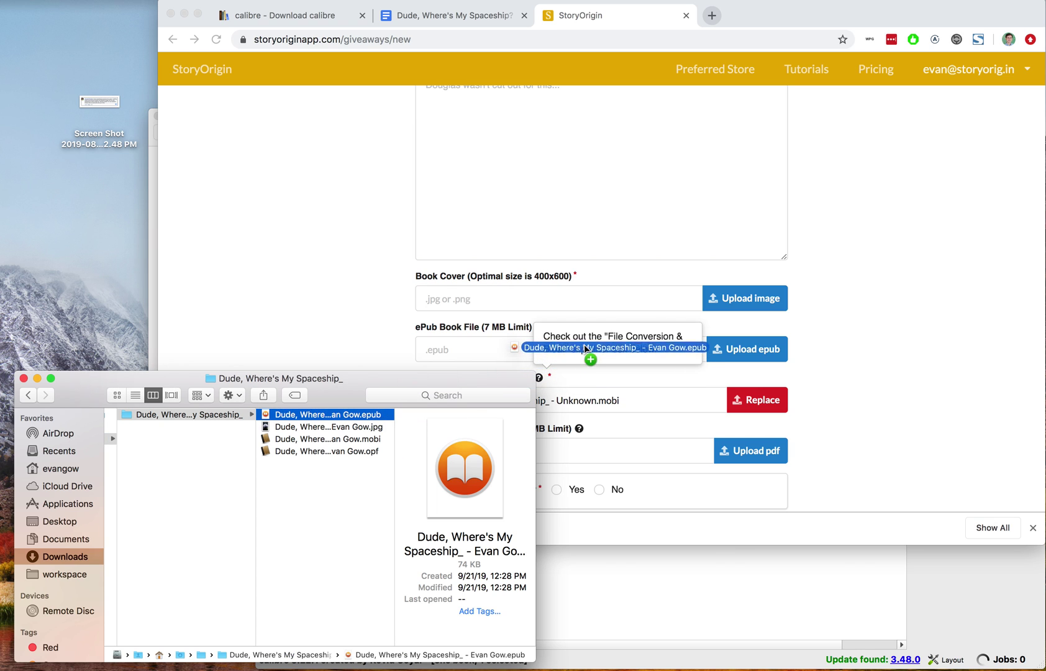
Step: Drop the .mobi file onto the giveaway form's Mobi field
{"action": "left_click", "coordinate": [152, 551]}
{"action": "left_click", "coordinate": [342, 441]}
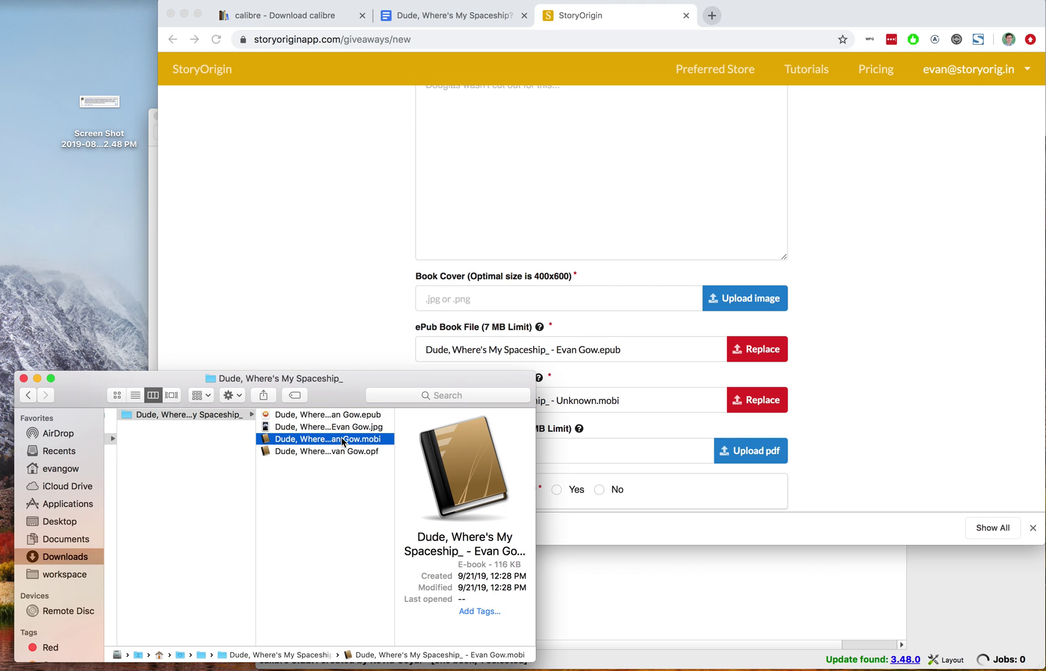
{"action": "left_click_drag", "start_coordinate": [342, 441], "coordinate": [664, 401]}
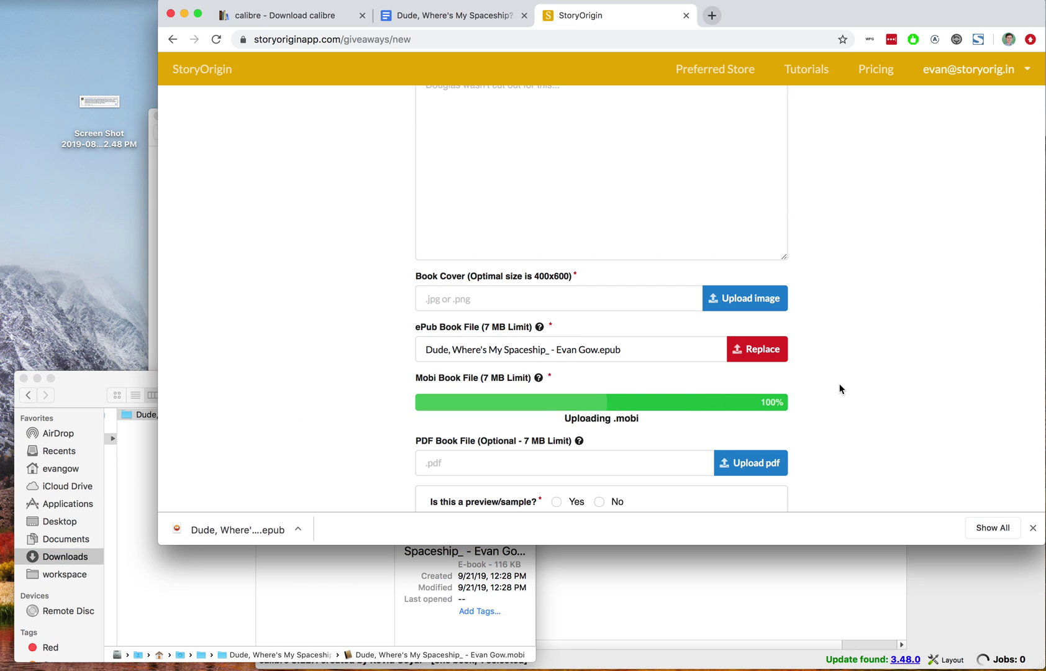
{"action": "scroll", "coordinate": [839, 389], "scroll_direction": "down", "scroll_amount": 3}
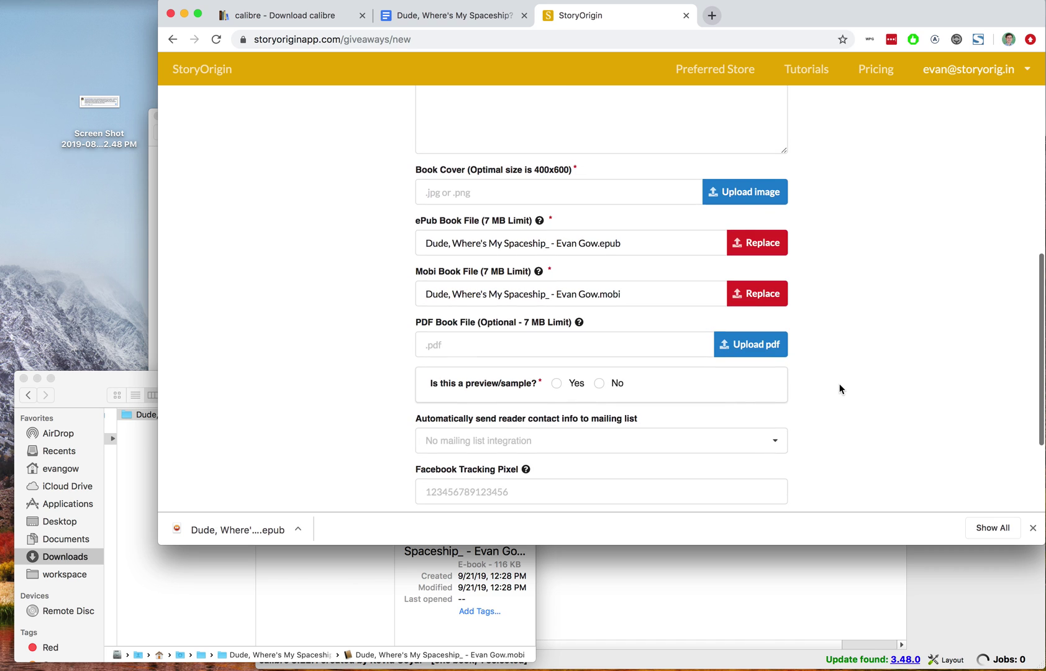
{"action": "scroll", "coordinate": [372, 398], "scroll_direction": "down", "scroll_amount": 3}
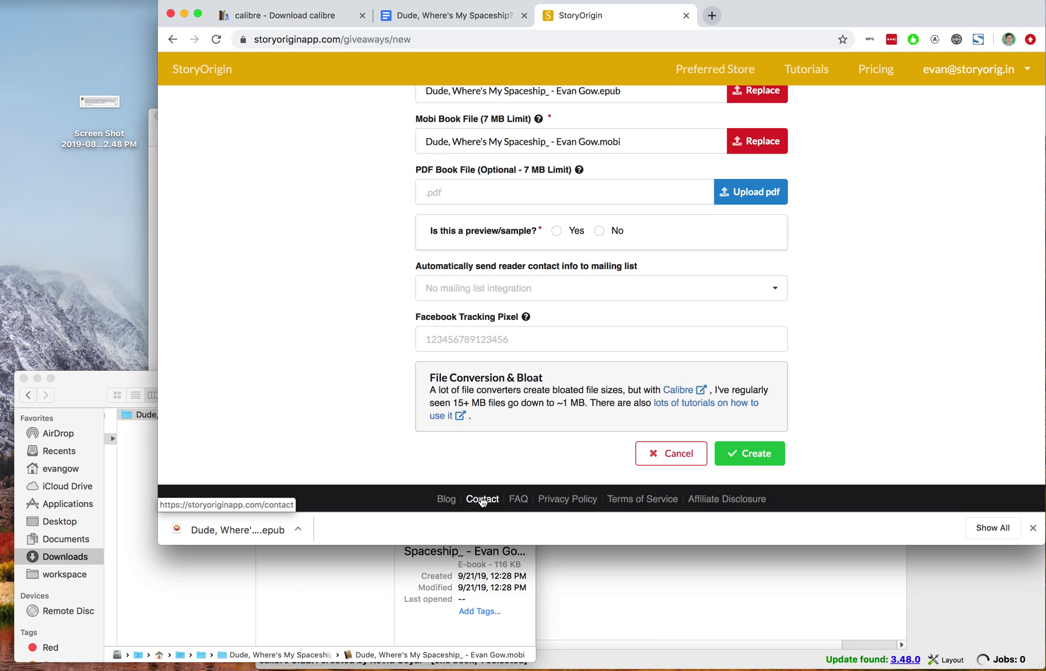
Step: View StoryOrigin's Contact page and briefly highlight its support help text
{"action": "left_click", "coordinate": [482, 499]}
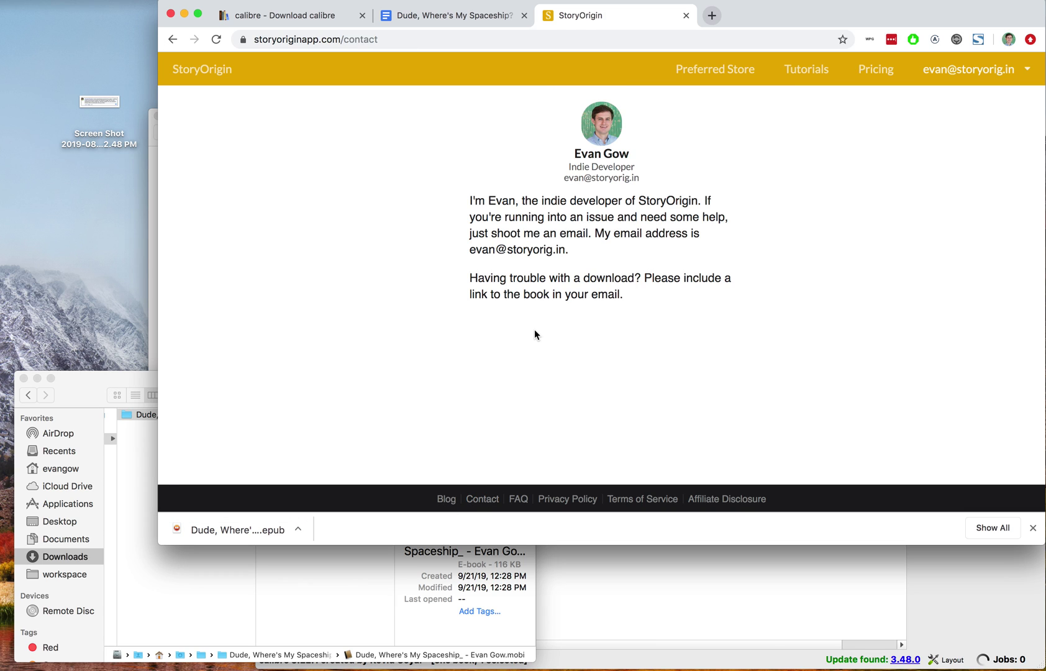
{"action": "left_click_drag", "start_coordinate": [452, 198], "coordinate": [603, 295]}
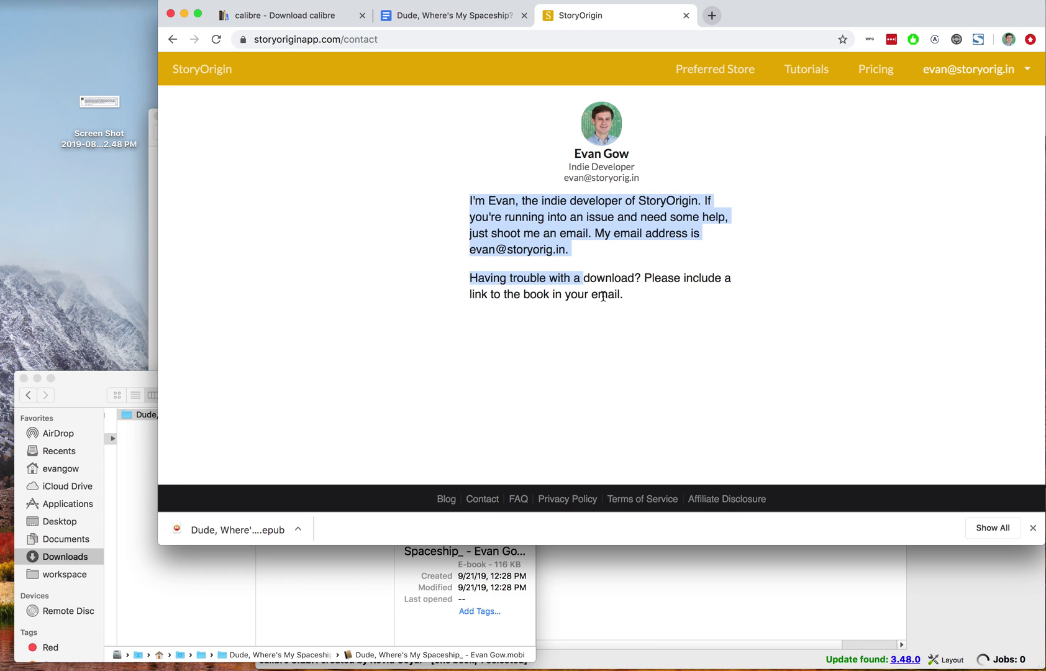
{"action": "left_click", "coordinate": [603, 296]}
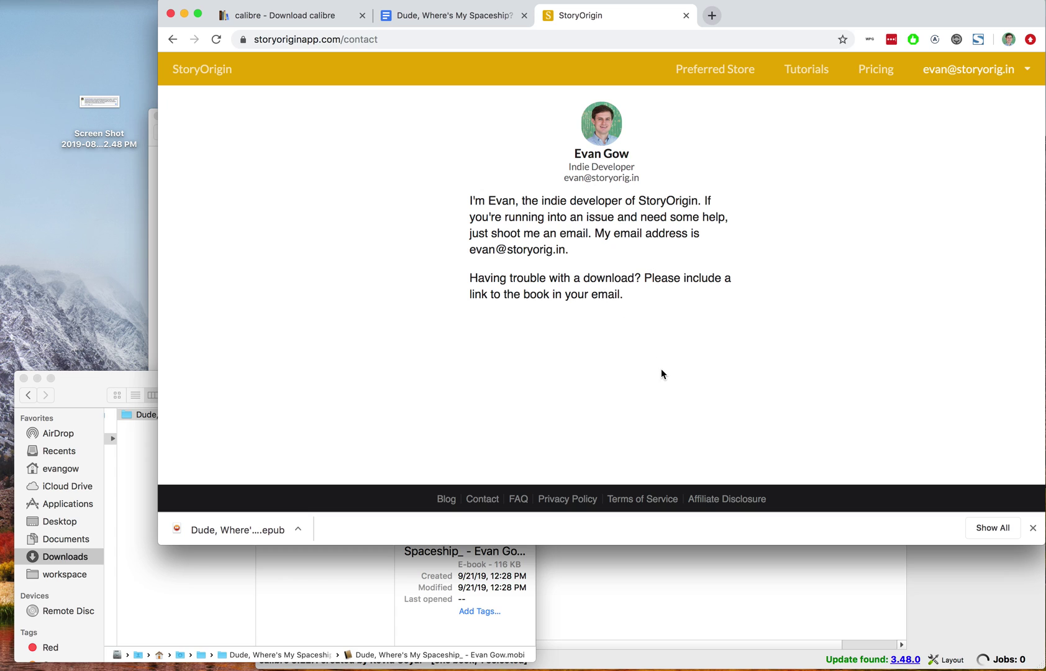